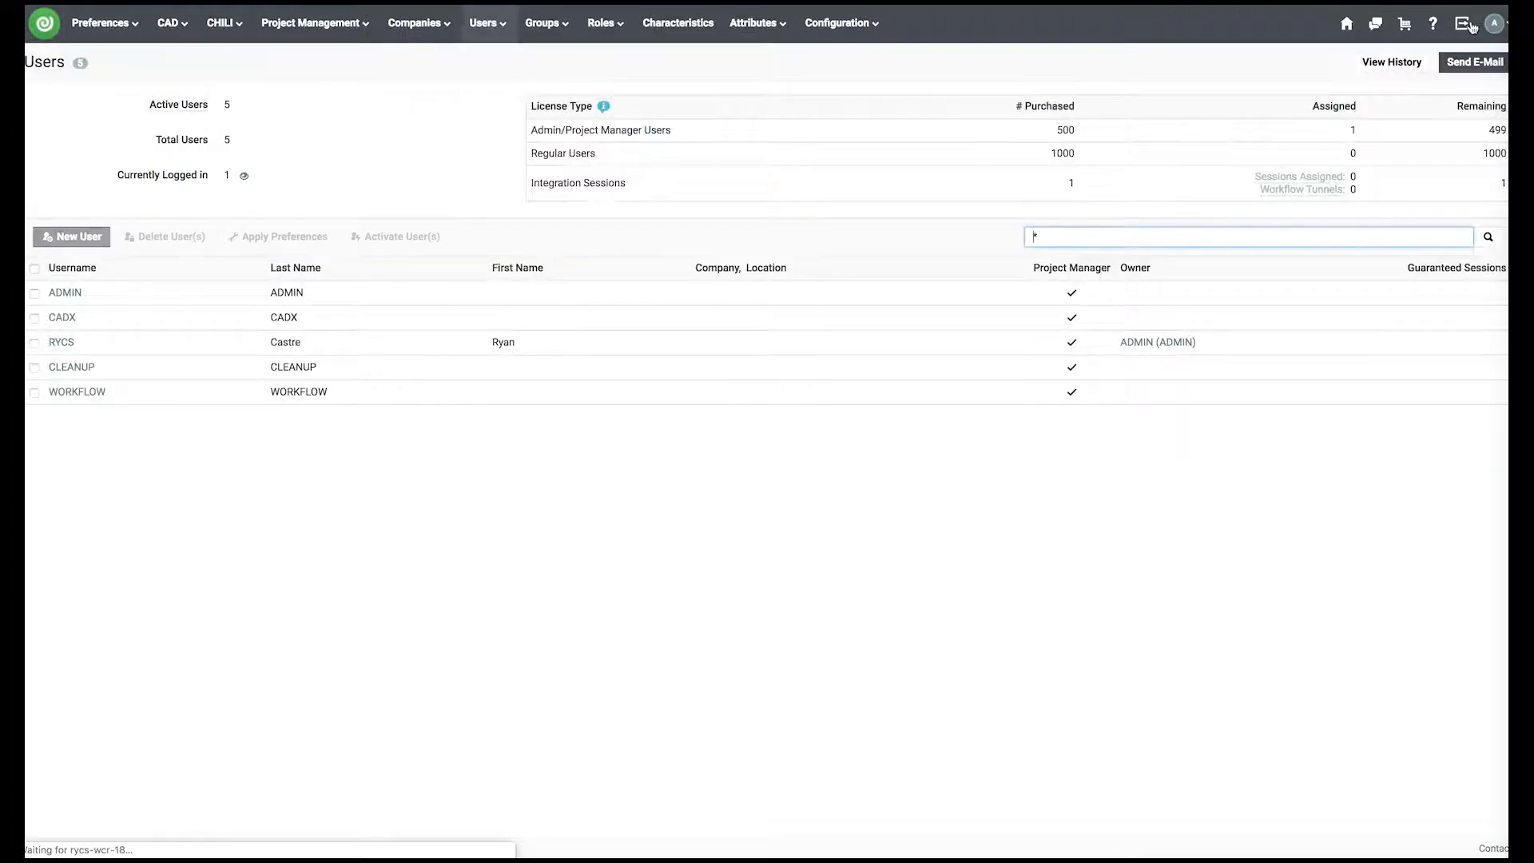
# - Go to Configuration > Authentication (SSO) to list the Single Sign-On Instances
pyautogui.moveTo(779, 24)
pyautogui.moveTo(829, 26)
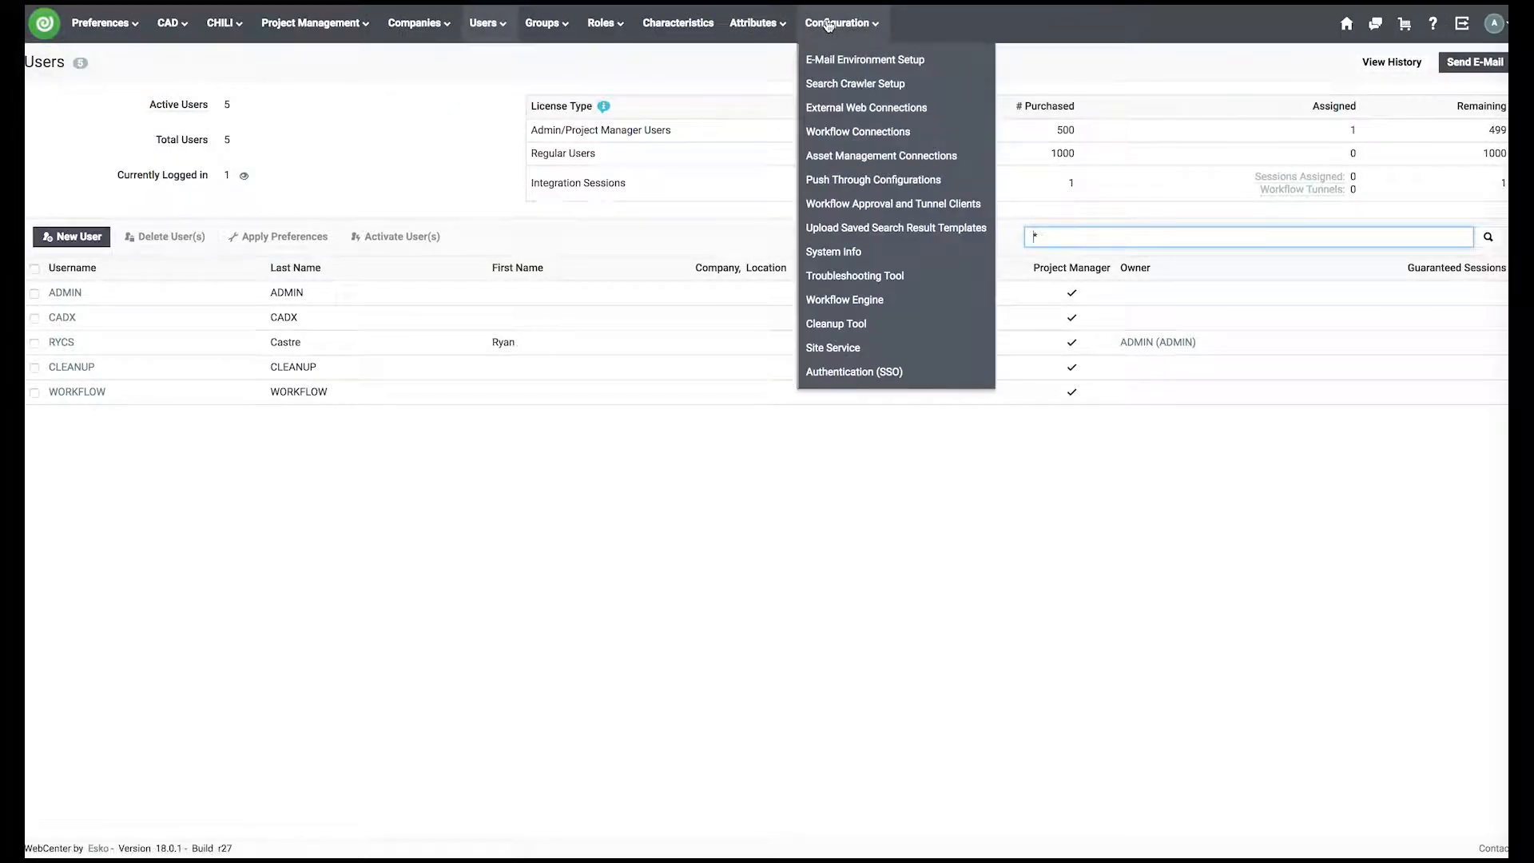
pyautogui.click(879, 375)
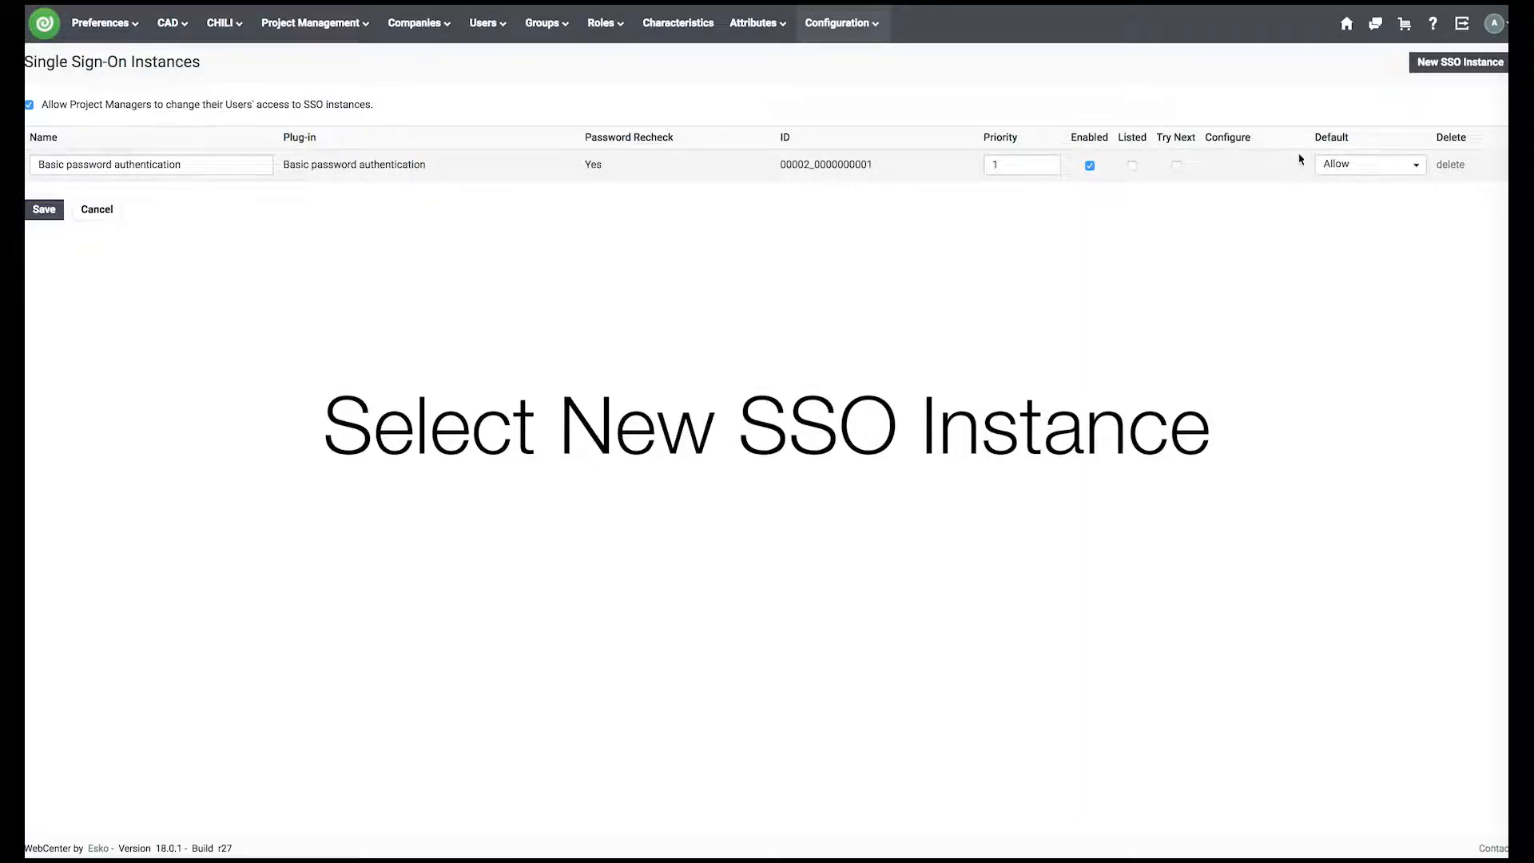
# - Create an SSO instance named 'Token Authentication' with the Token authentication (v1.0.0) plug-in
pyautogui.click(1487, 70)
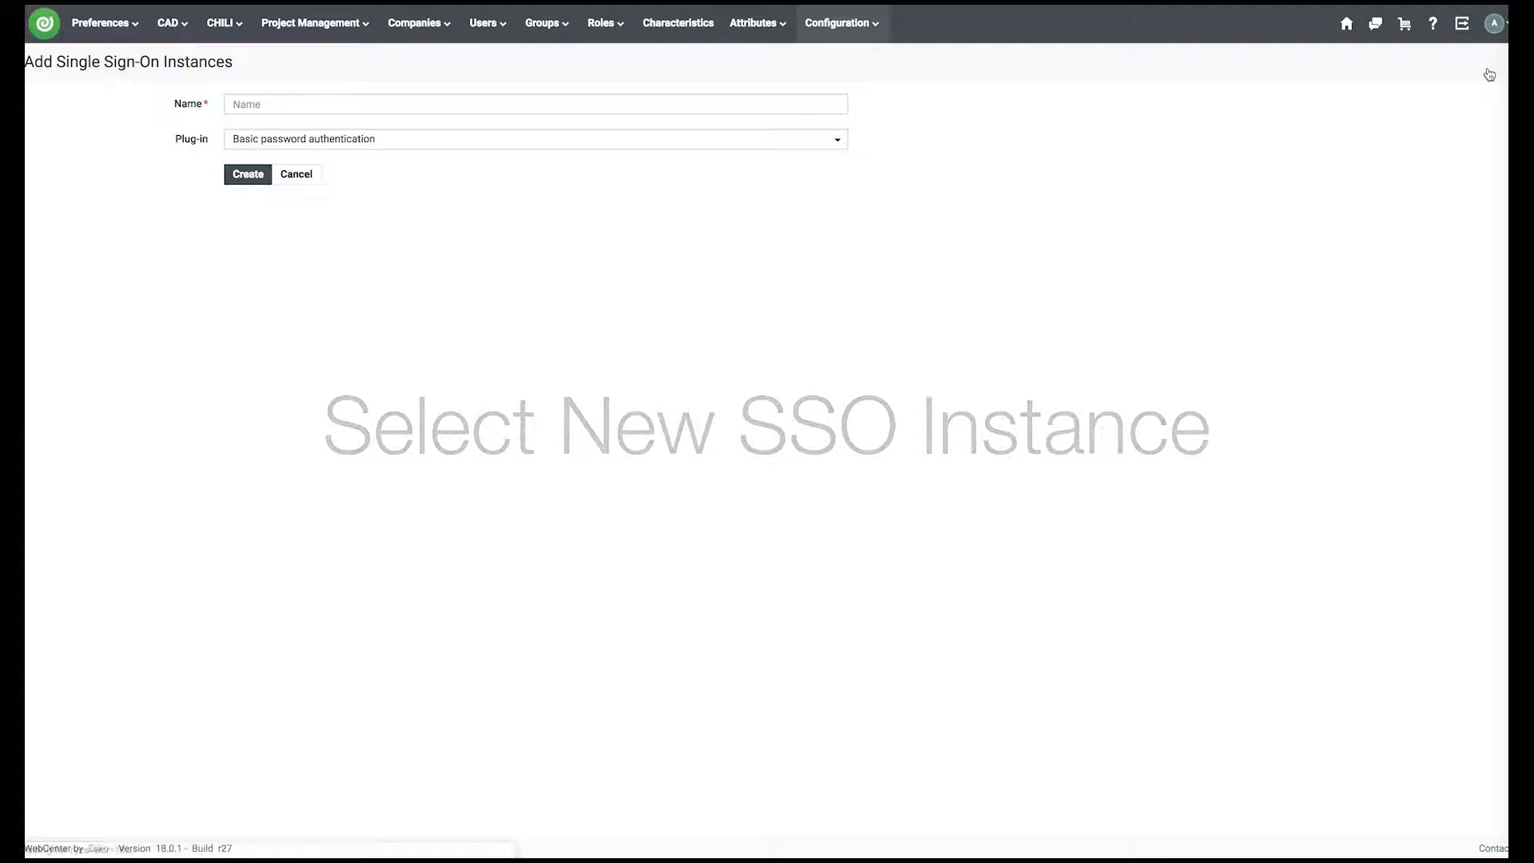
pyautogui.click(449, 100)
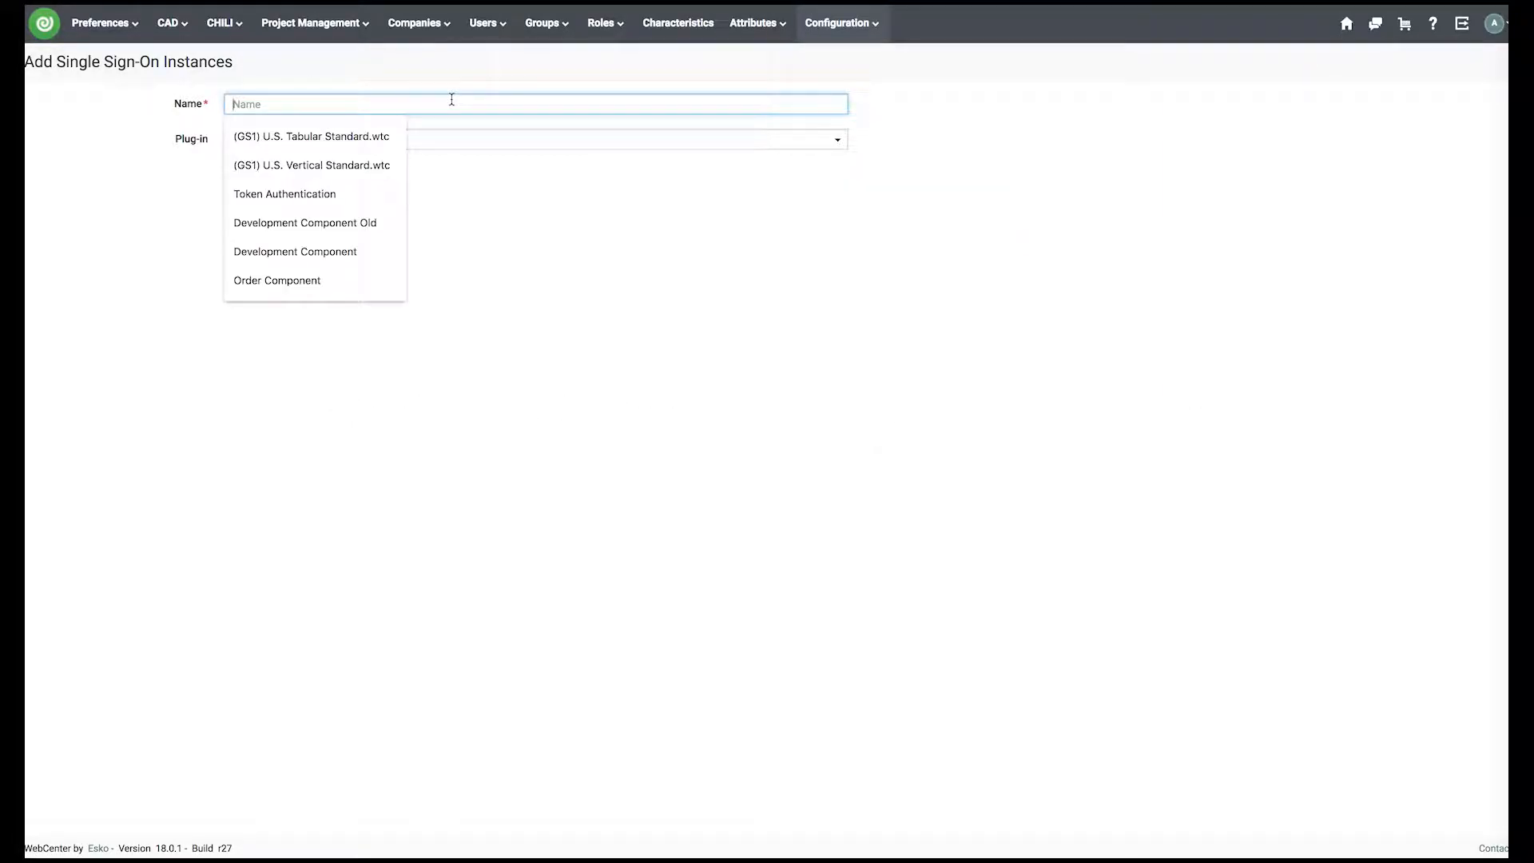
pyautogui.write('tok')
pyautogui.press('Down')
pyautogui.press('Return')
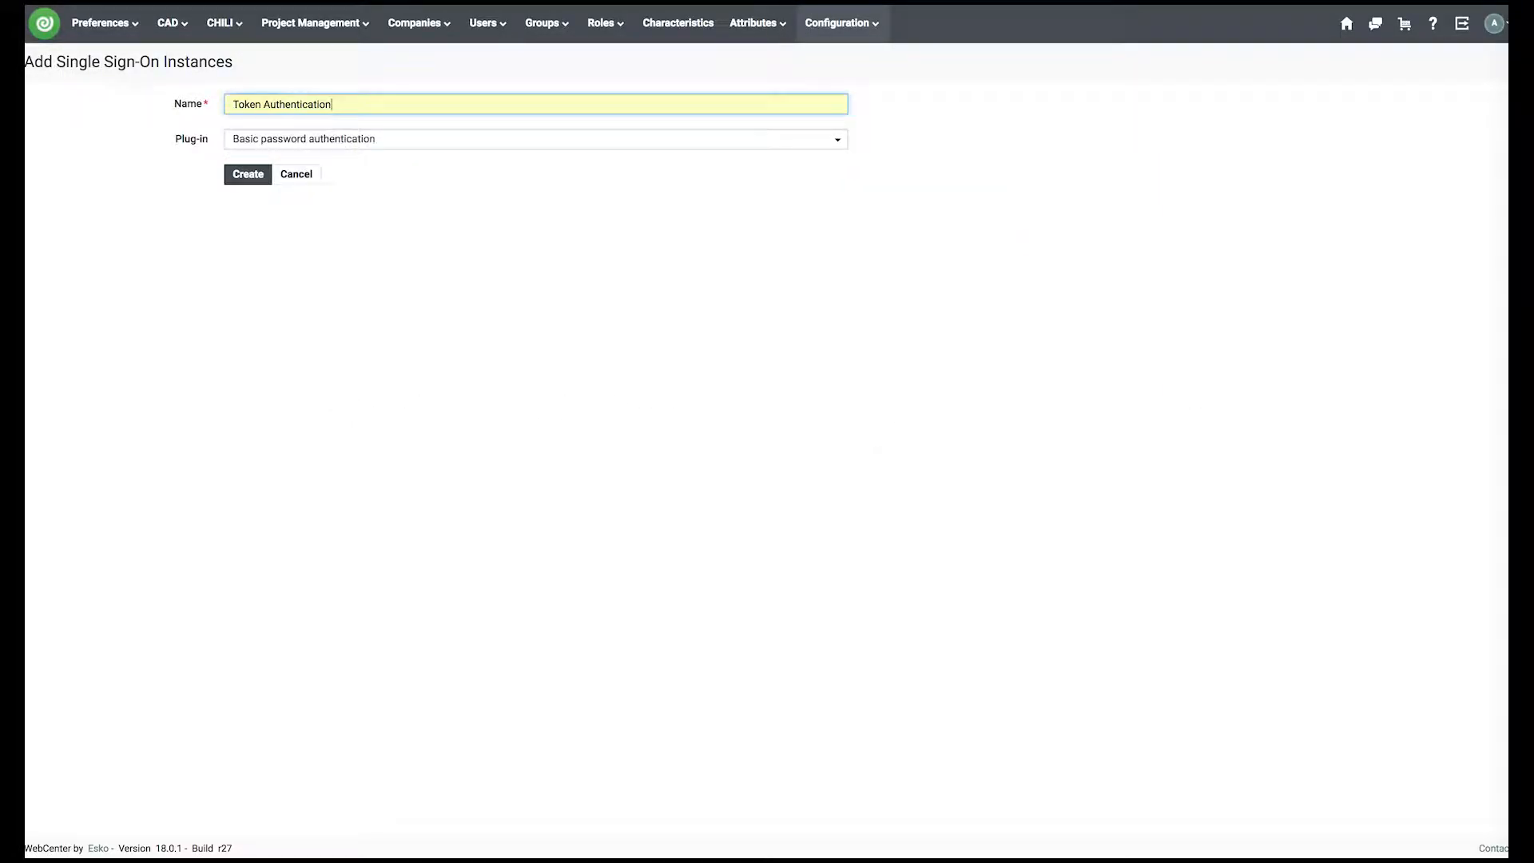
pyautogui.click(284, 141)
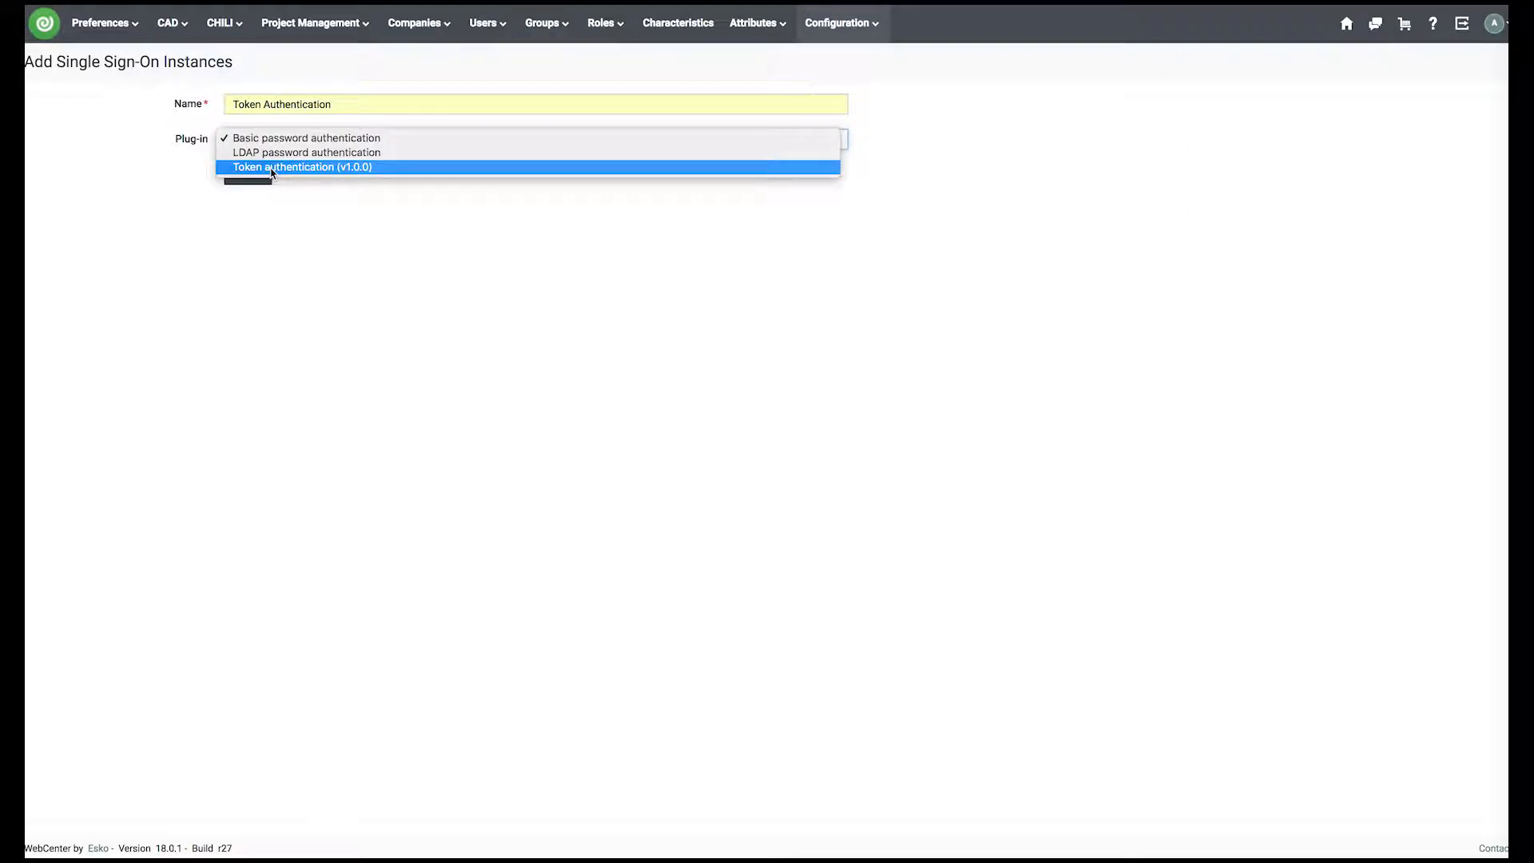
pyautogui.click(265, 167)
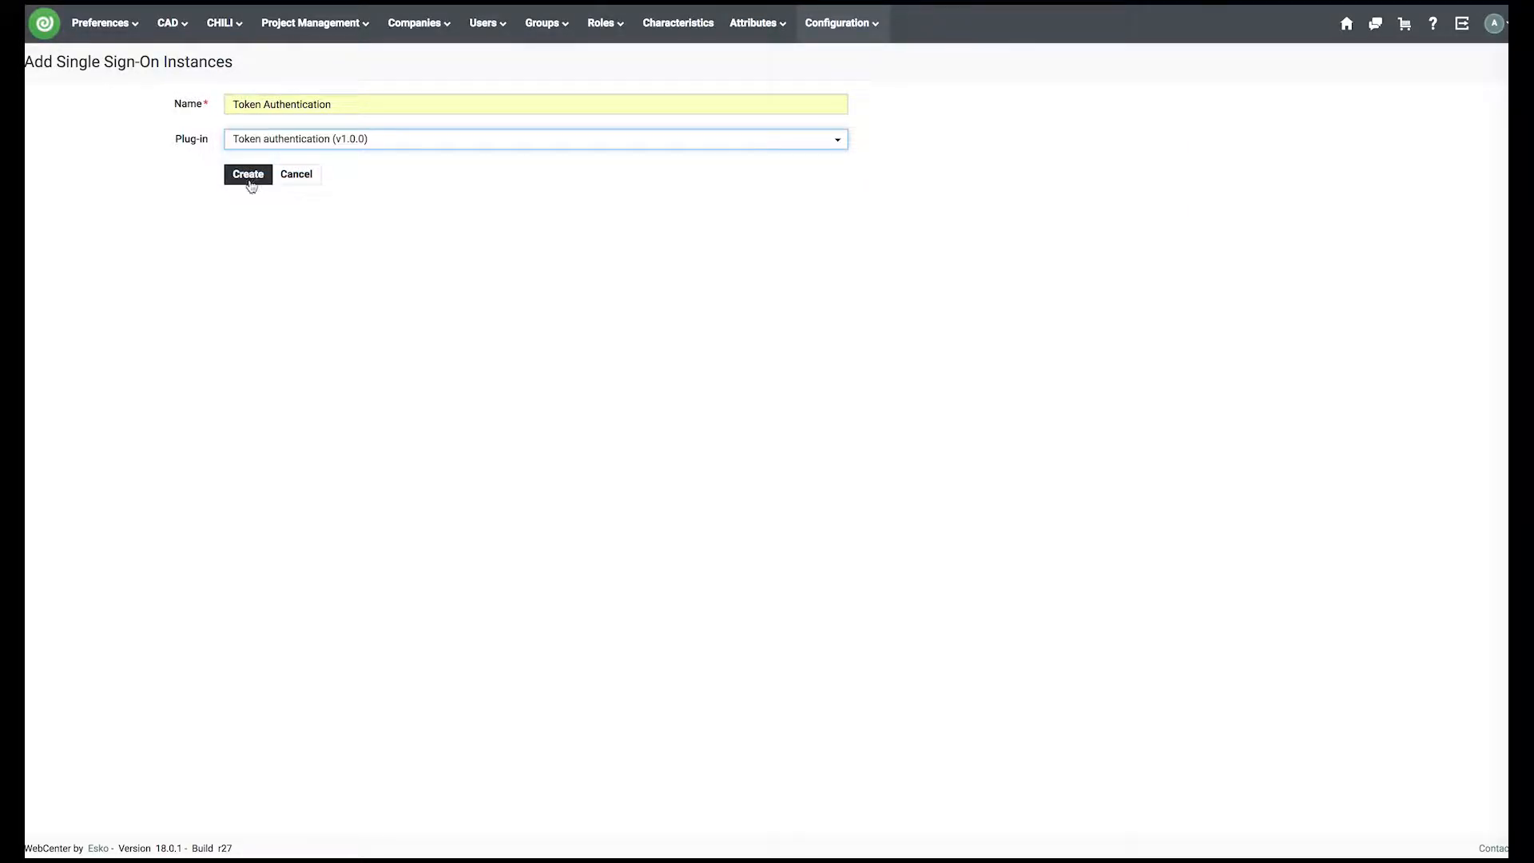
pyautogui.click(251, 176)
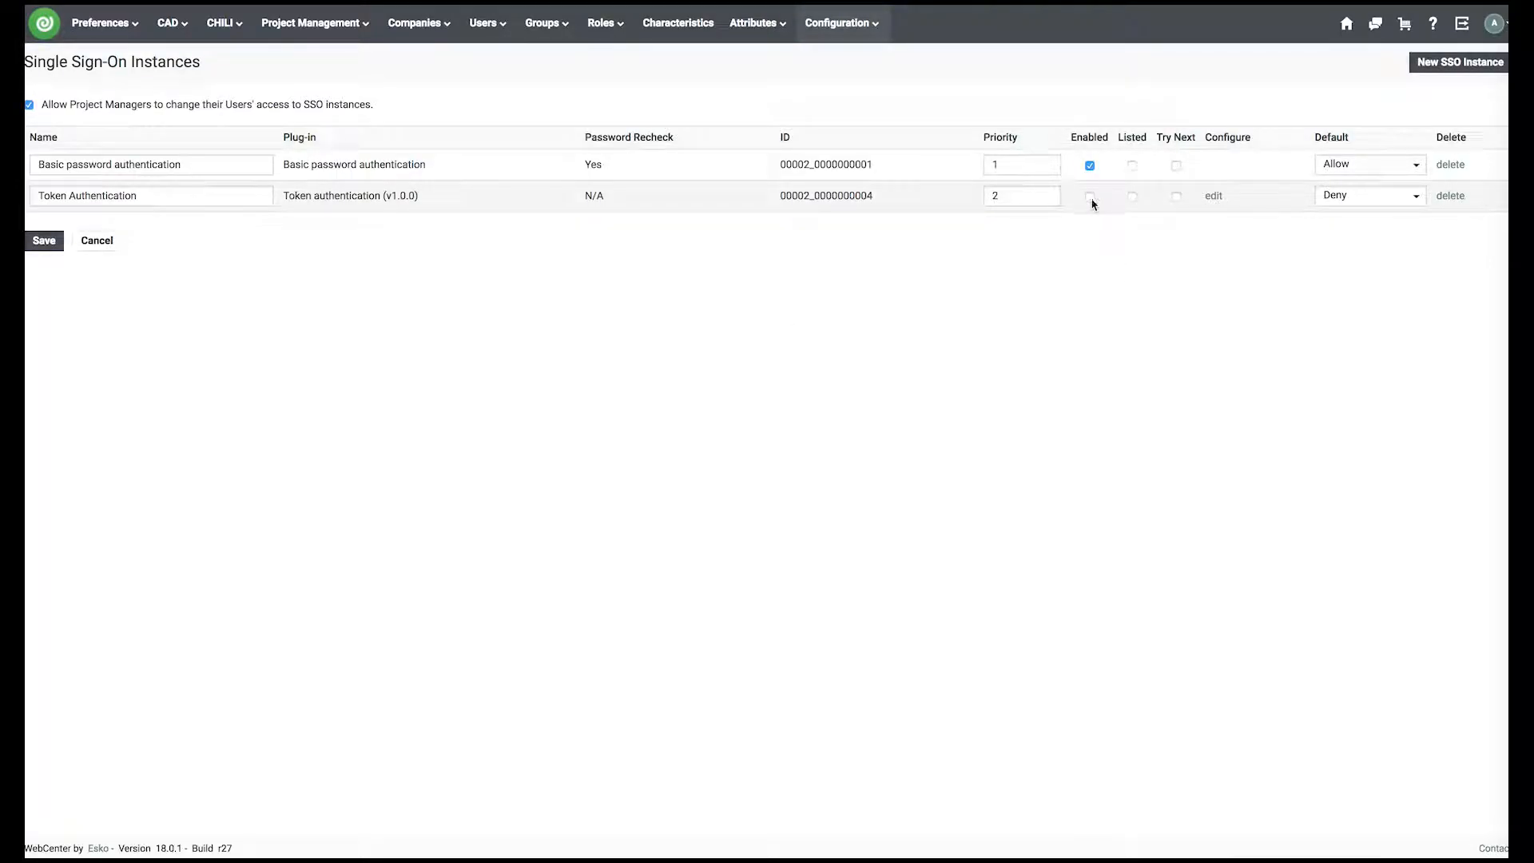
# - Save the SSO instances and change Token Authentication link validity from 60 to 30 days
pyautogui.click(44, 241)
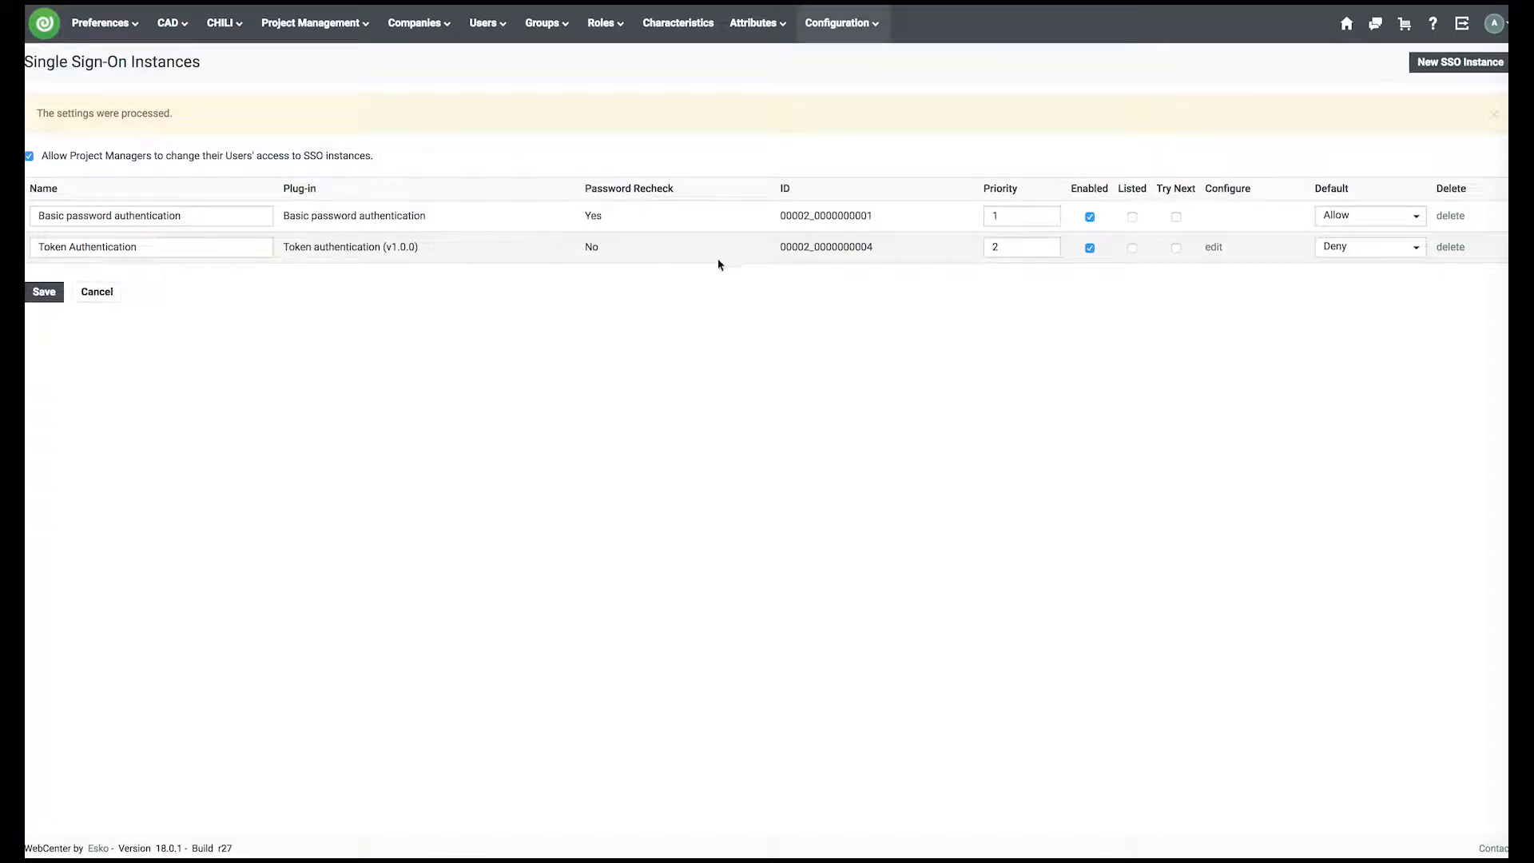
pyautogui.click(1214, 247)
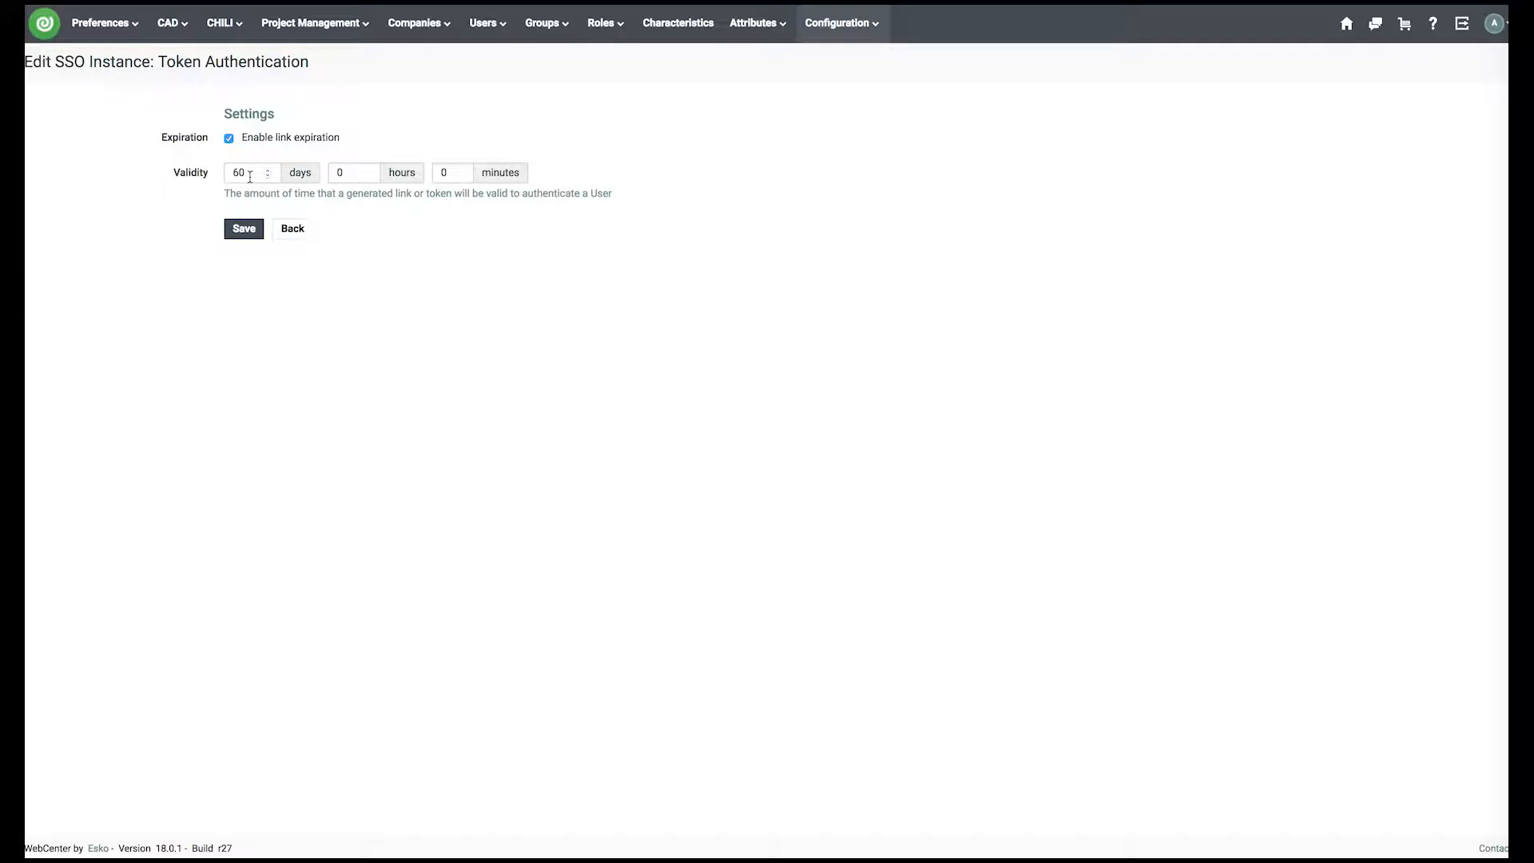
pyautogui.moveTo(249, 176); pyautogui.dragTo(229, 172)
pyautogui.write('30')
pyautogui.click(249, 229)
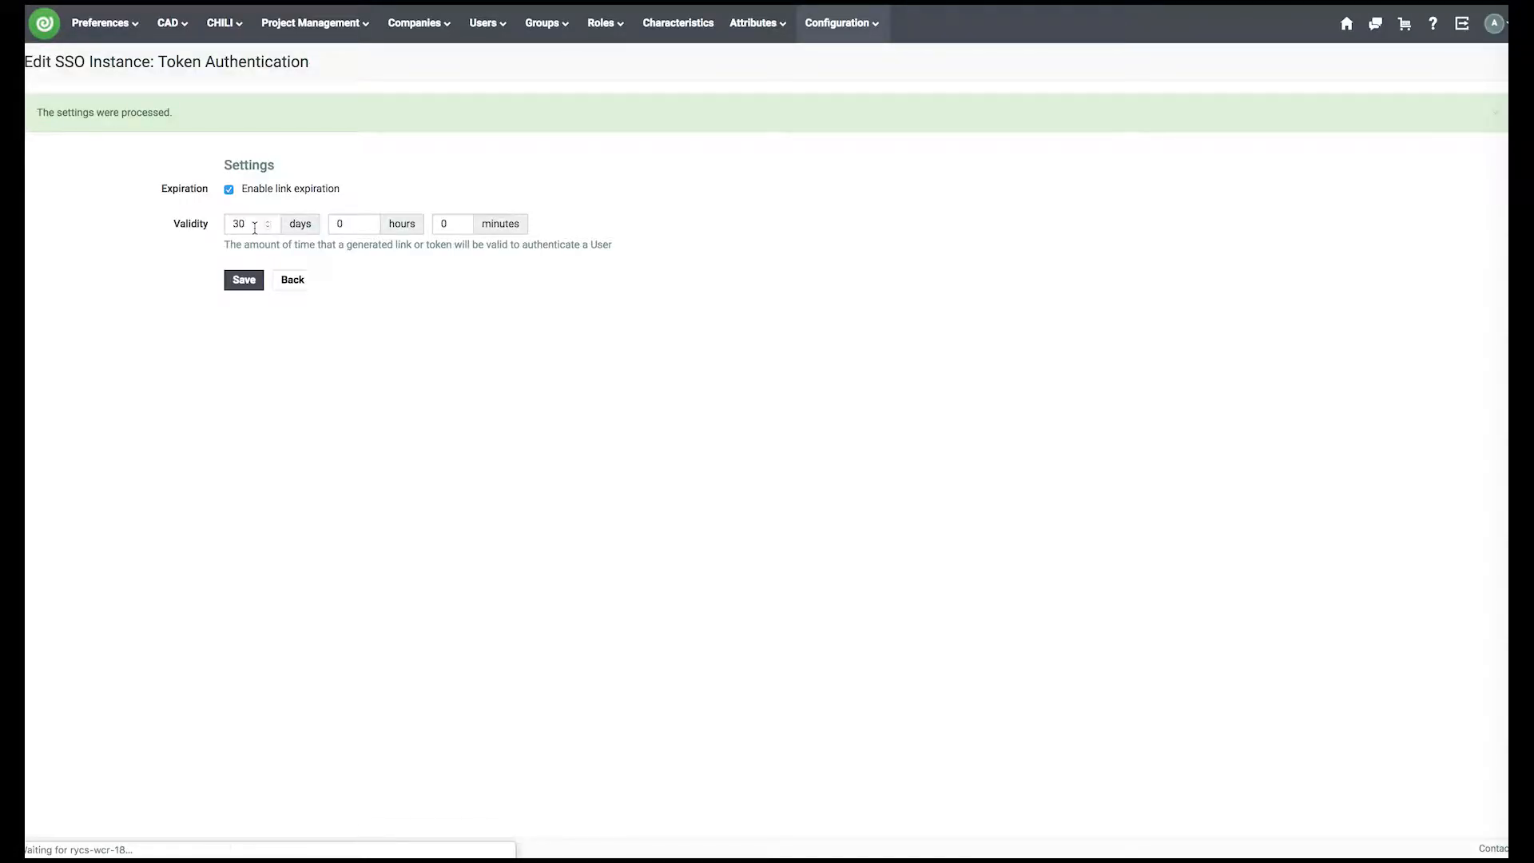
pyautogui.click(294, 280)
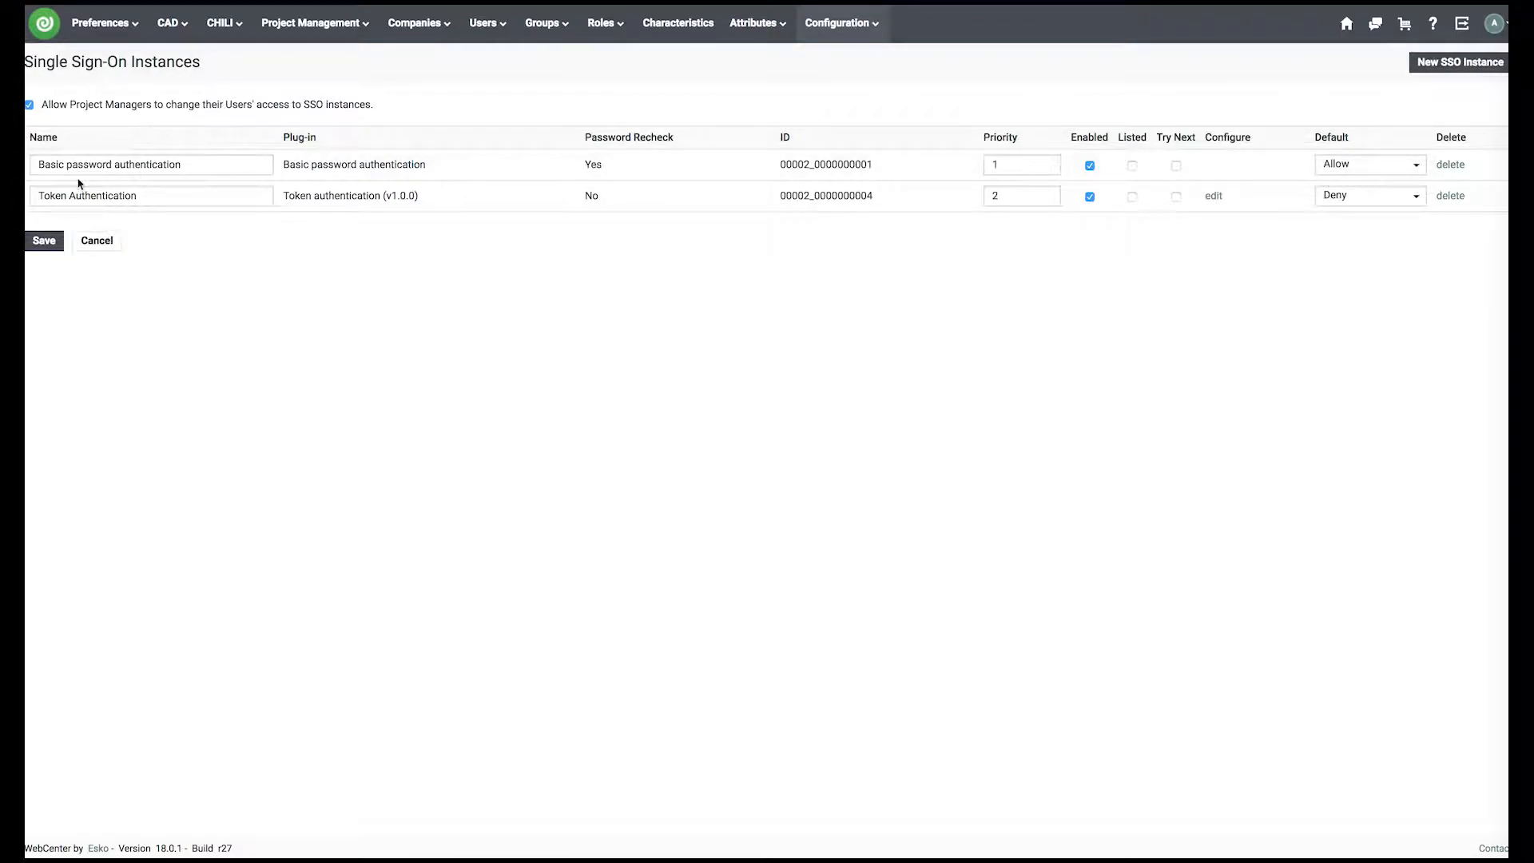
# - Open a blank Create New User form from Users > Users, noting Token Authentication is Denied
pyautogui.moveTo(484, 22)
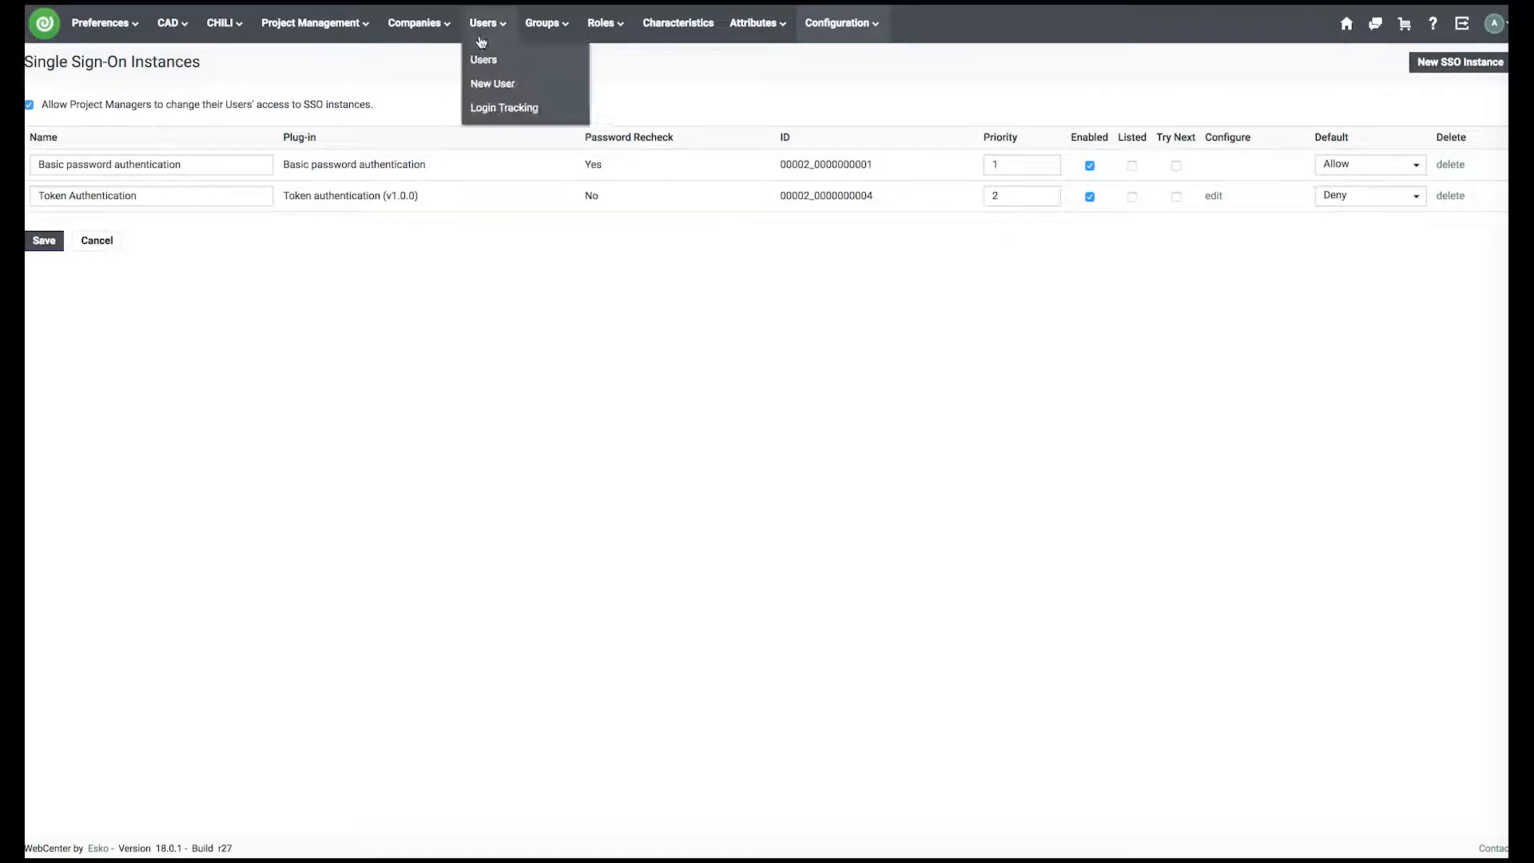
pyautogui.click(484, 60)
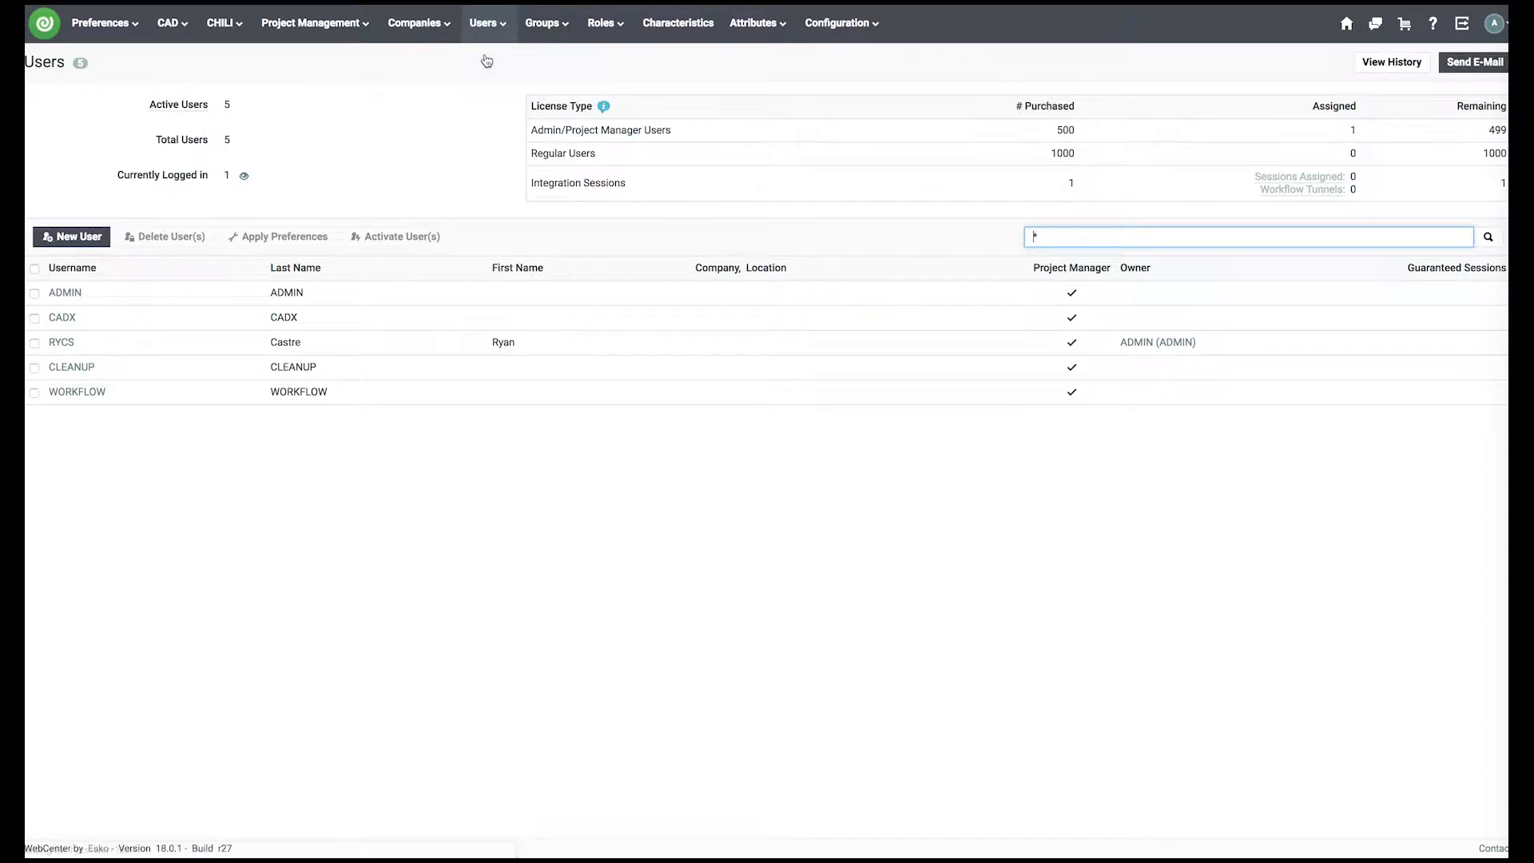
pyautogui.click(62, 242)
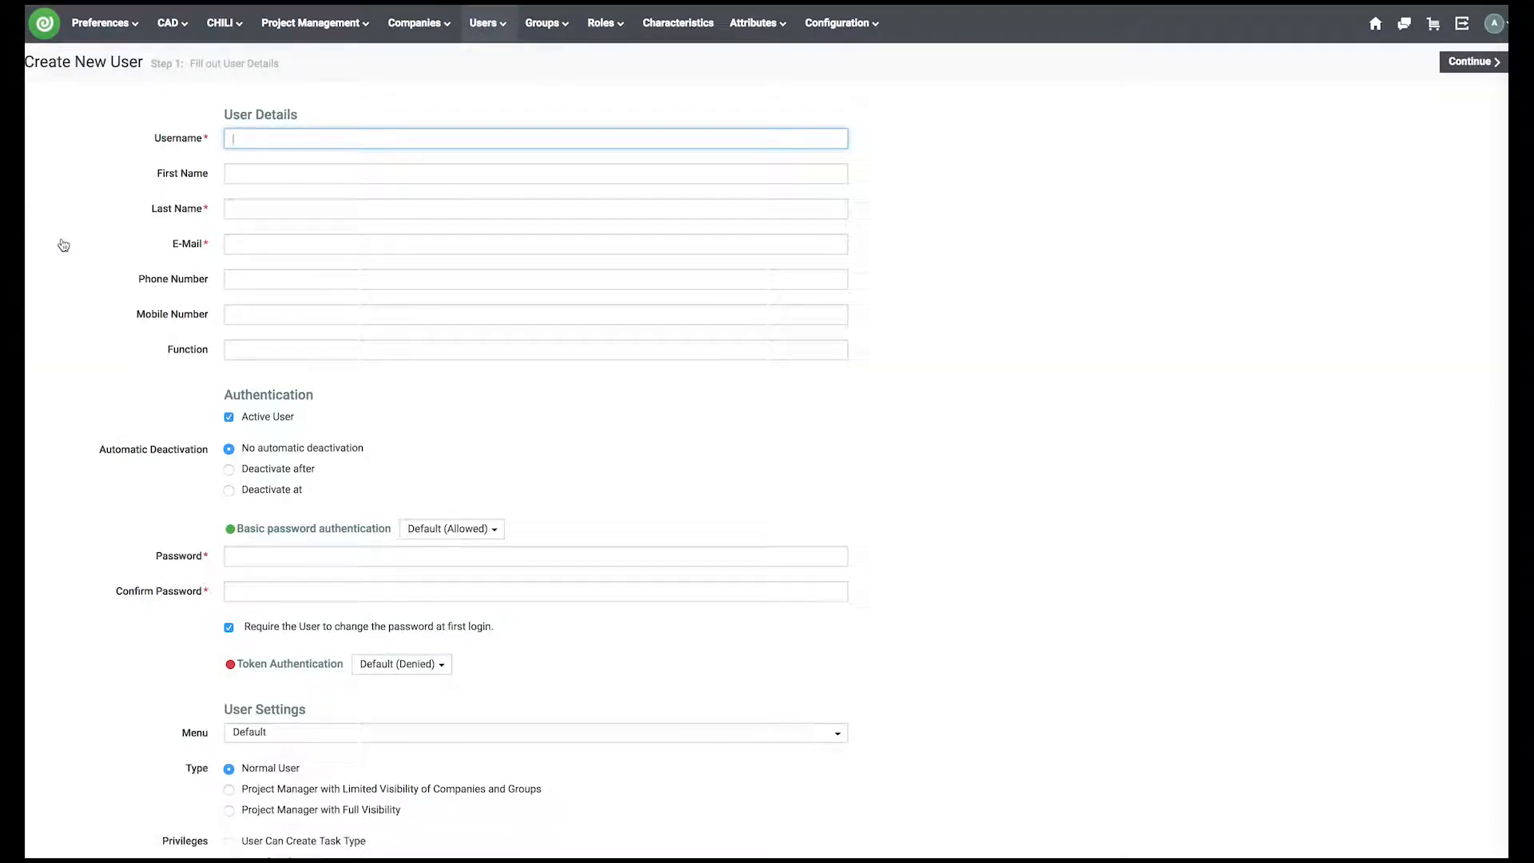
pyautogui.moveTo(511, 679); pyautogui.dragTo(214, 675)
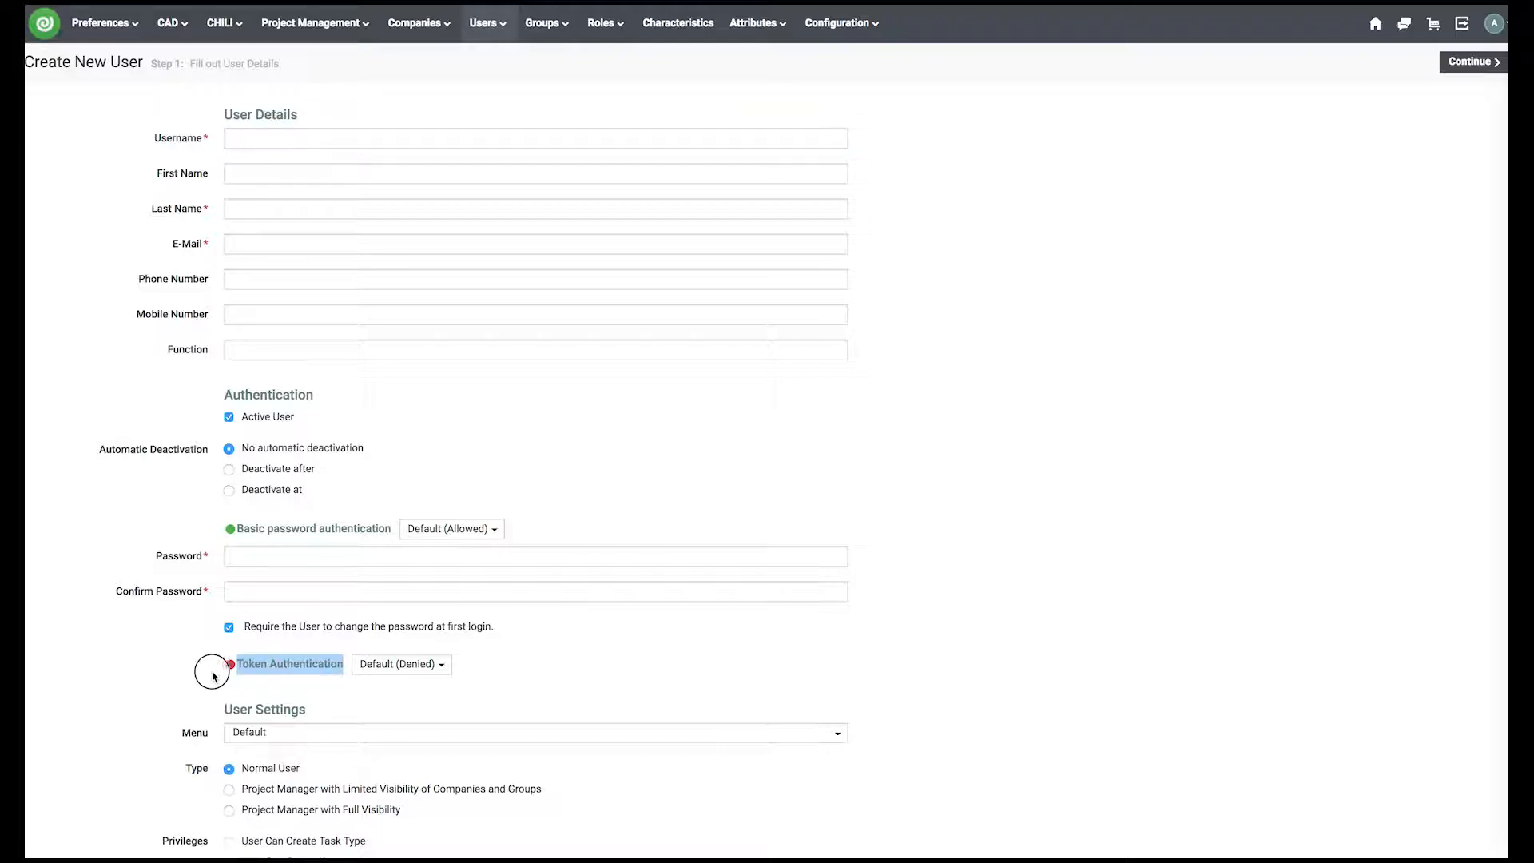
pyautogui.click(210, 676)
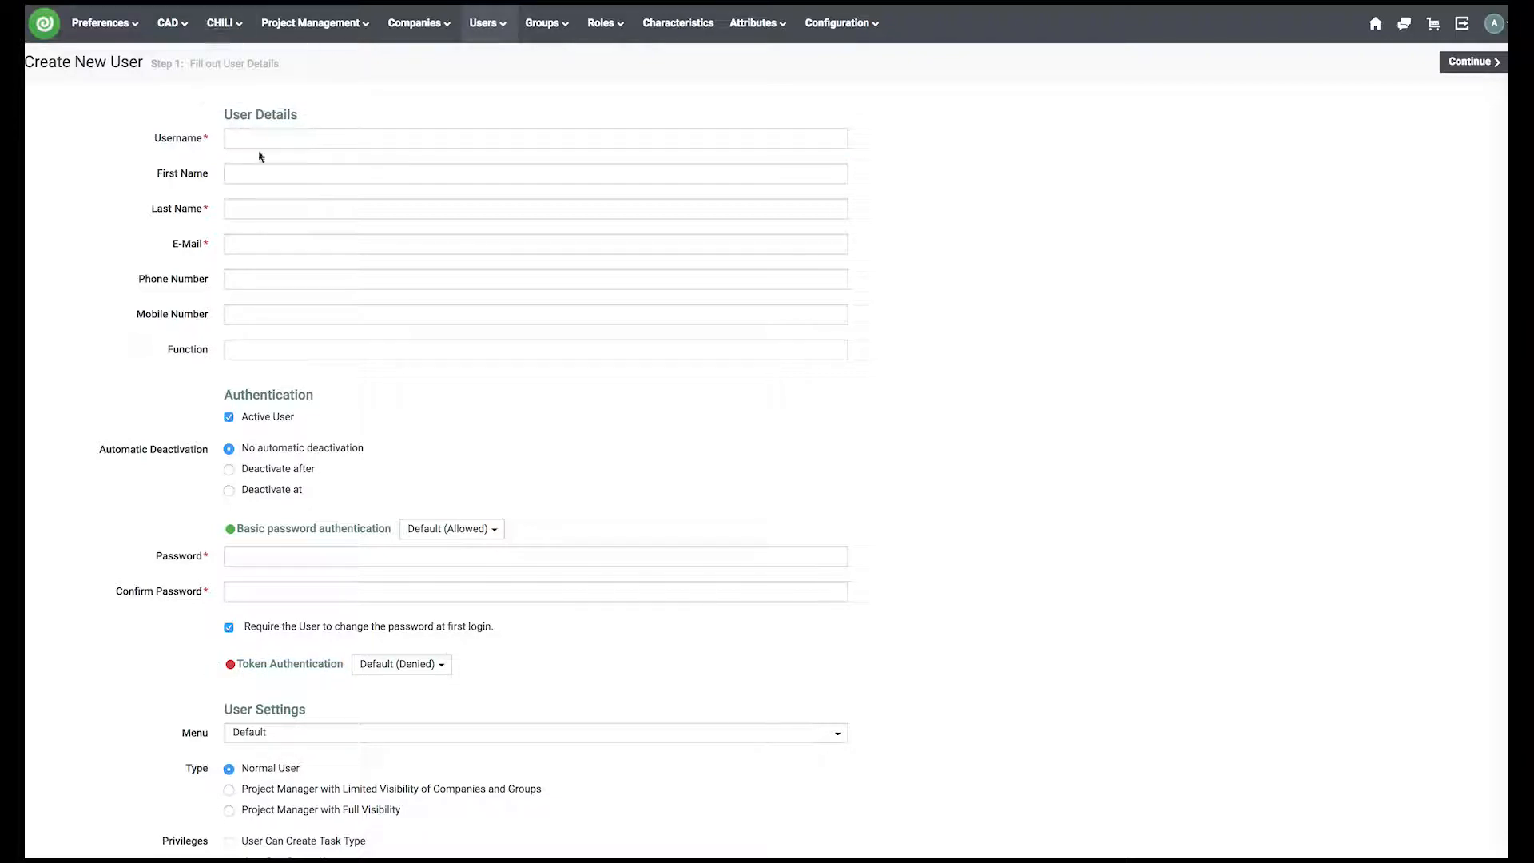
# - Enter username and first name 'Approval', last name 'Link', and the user's e-mail address
pyautogui.click(286, 139)
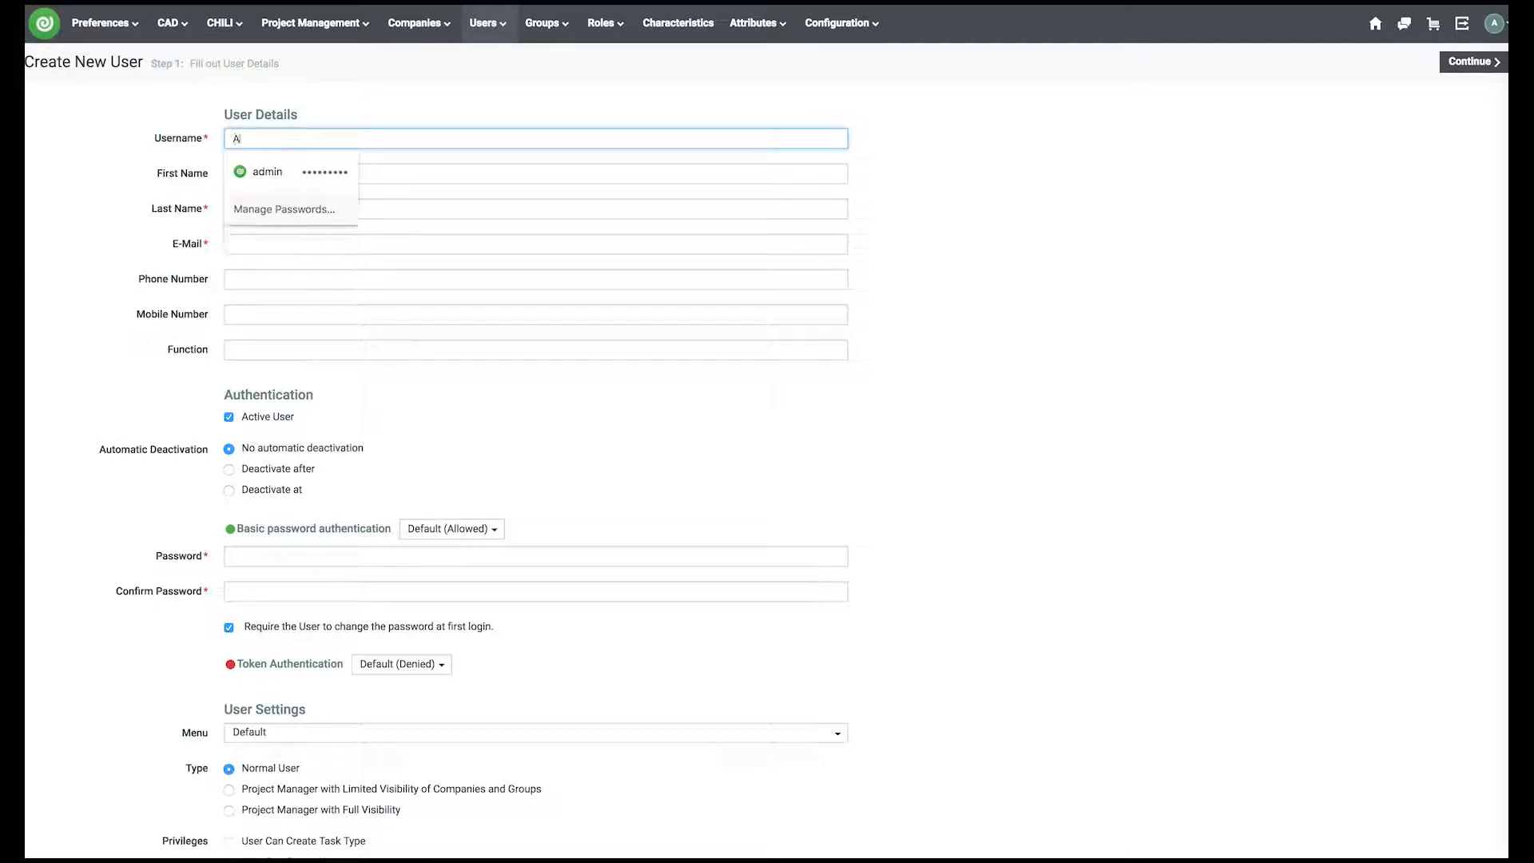
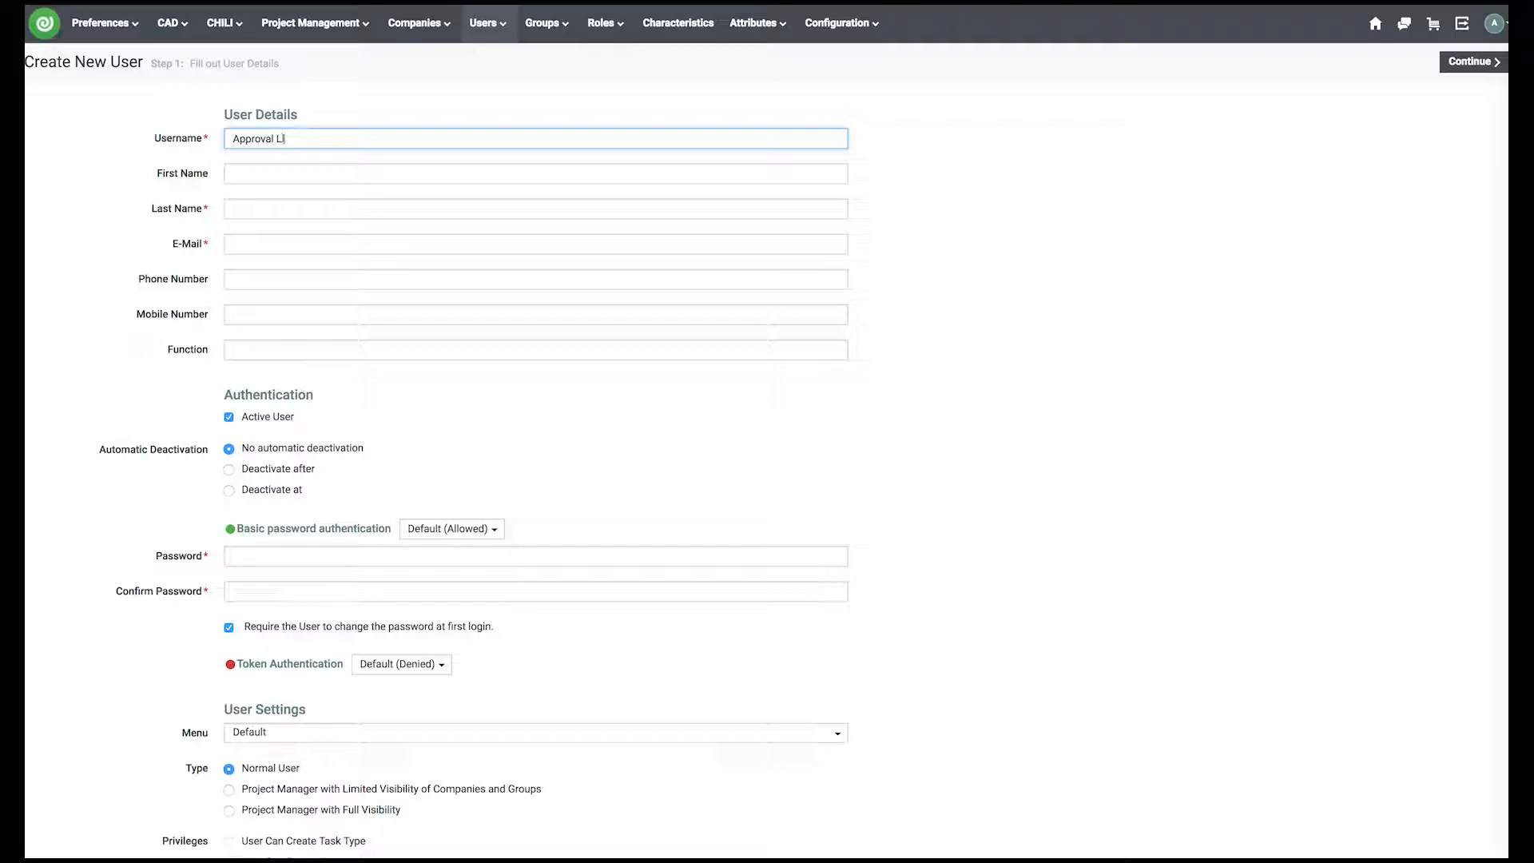
pyautogui.press('Tab')
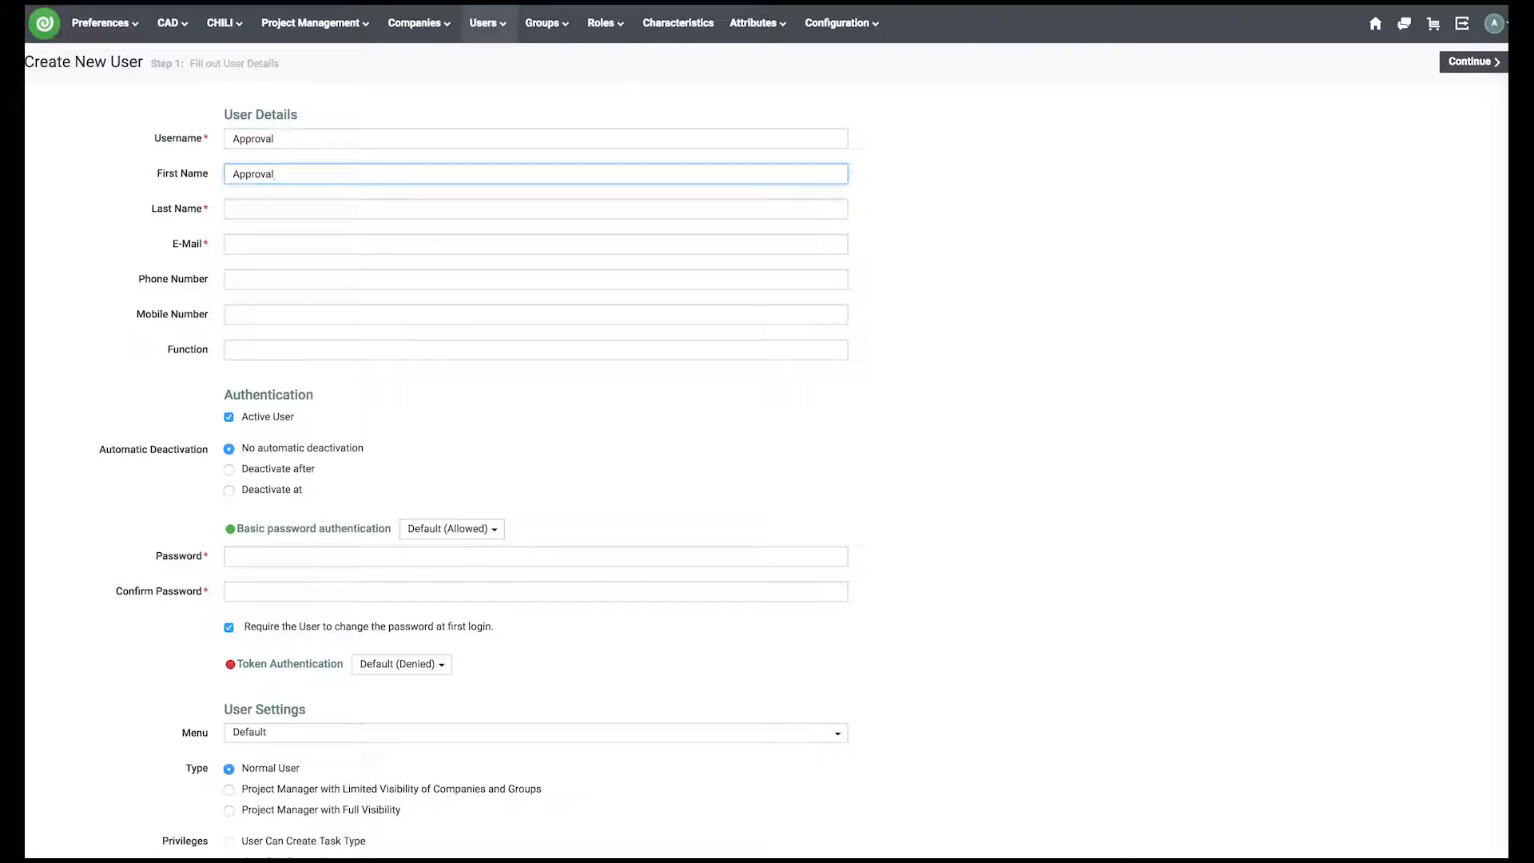
pyautogui.press('Tab')
pyautogui.press('Tab')
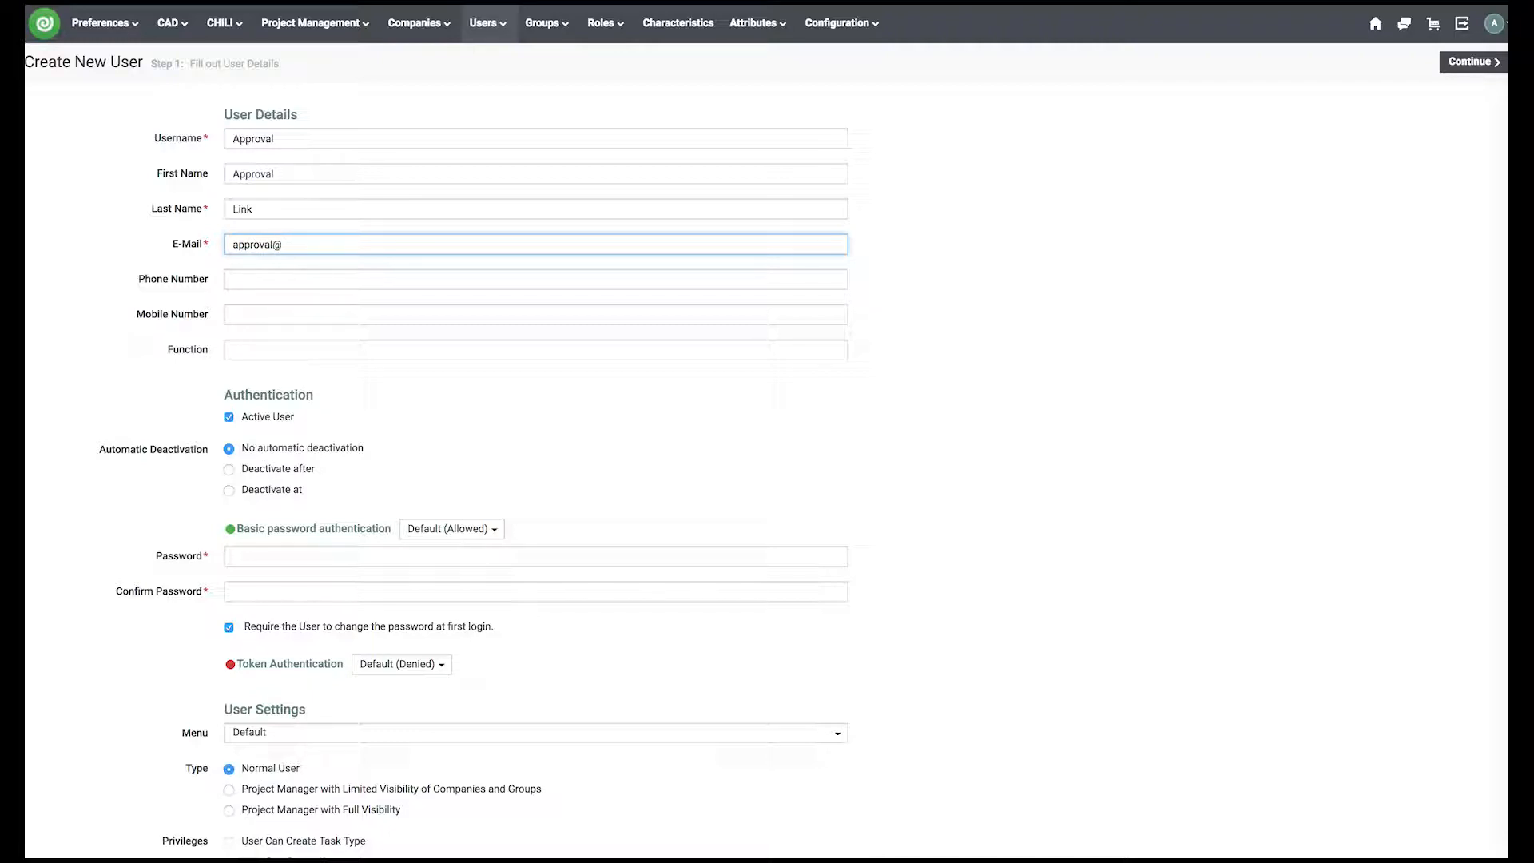
# - Deny basic password authentication and allow token authentication for the new user
pyautogui.click(462, 530)
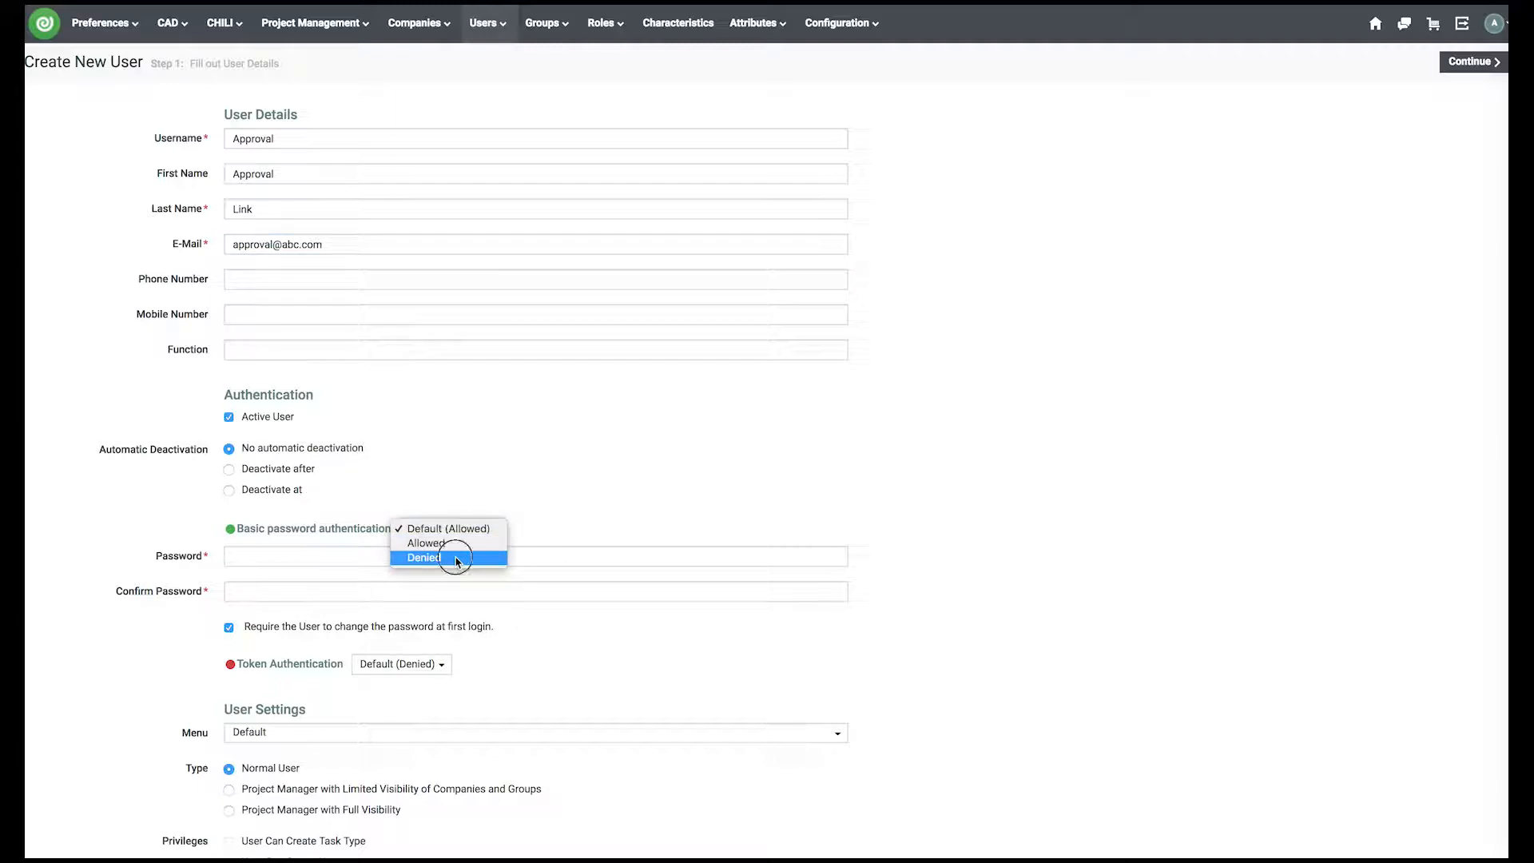
pyautogui.click(444, 558)
pyautogui.click(401, 572)
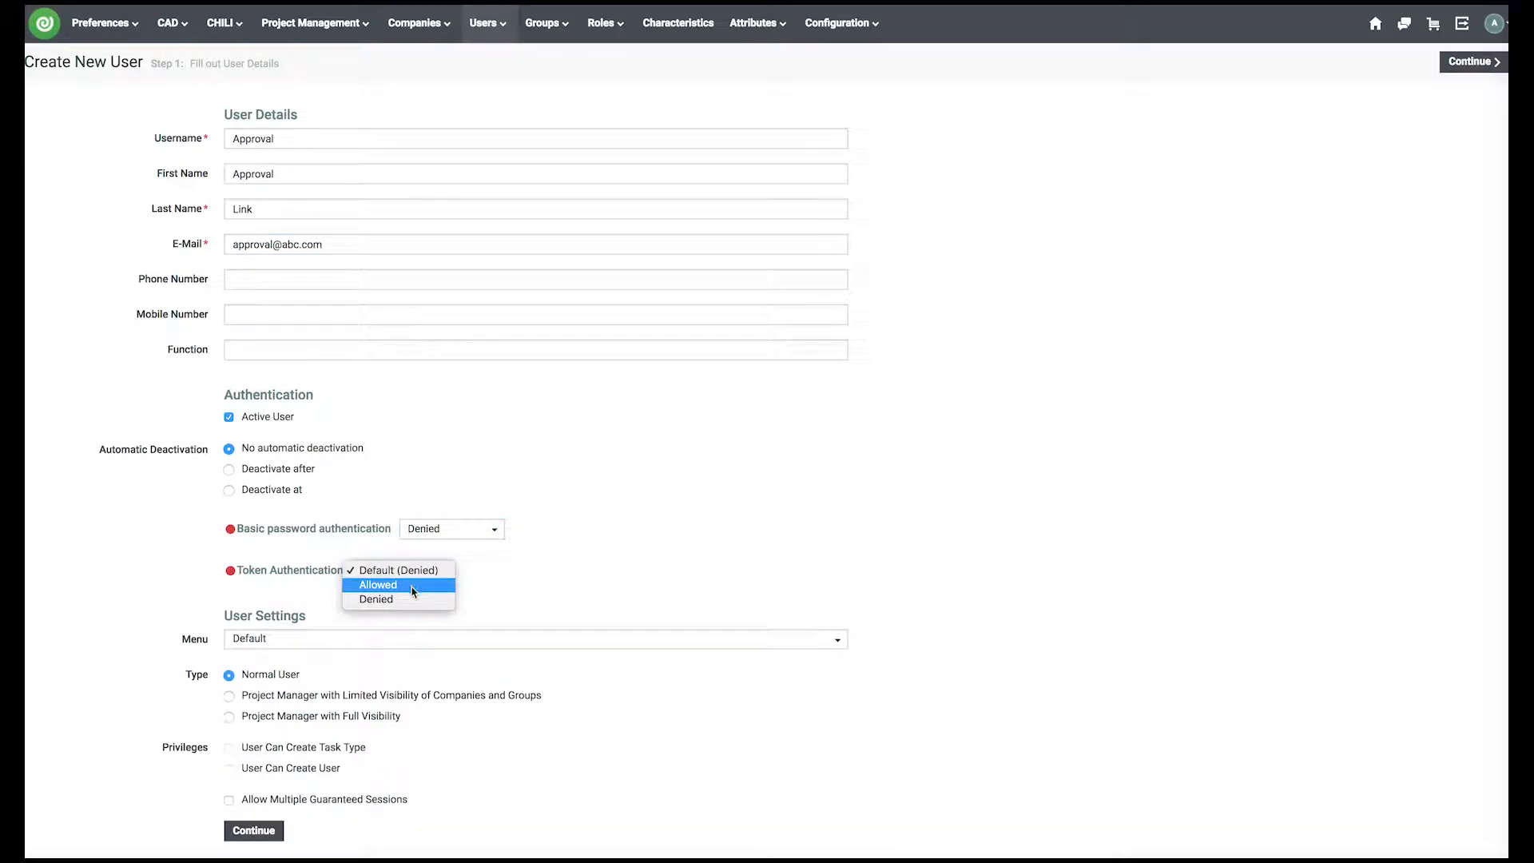
pyautogui.click(412, 587)
# - Make the account deactivate after 5 working days and finish creating user APPROVAL
pyautogui.scroll(-1, 216, 627)
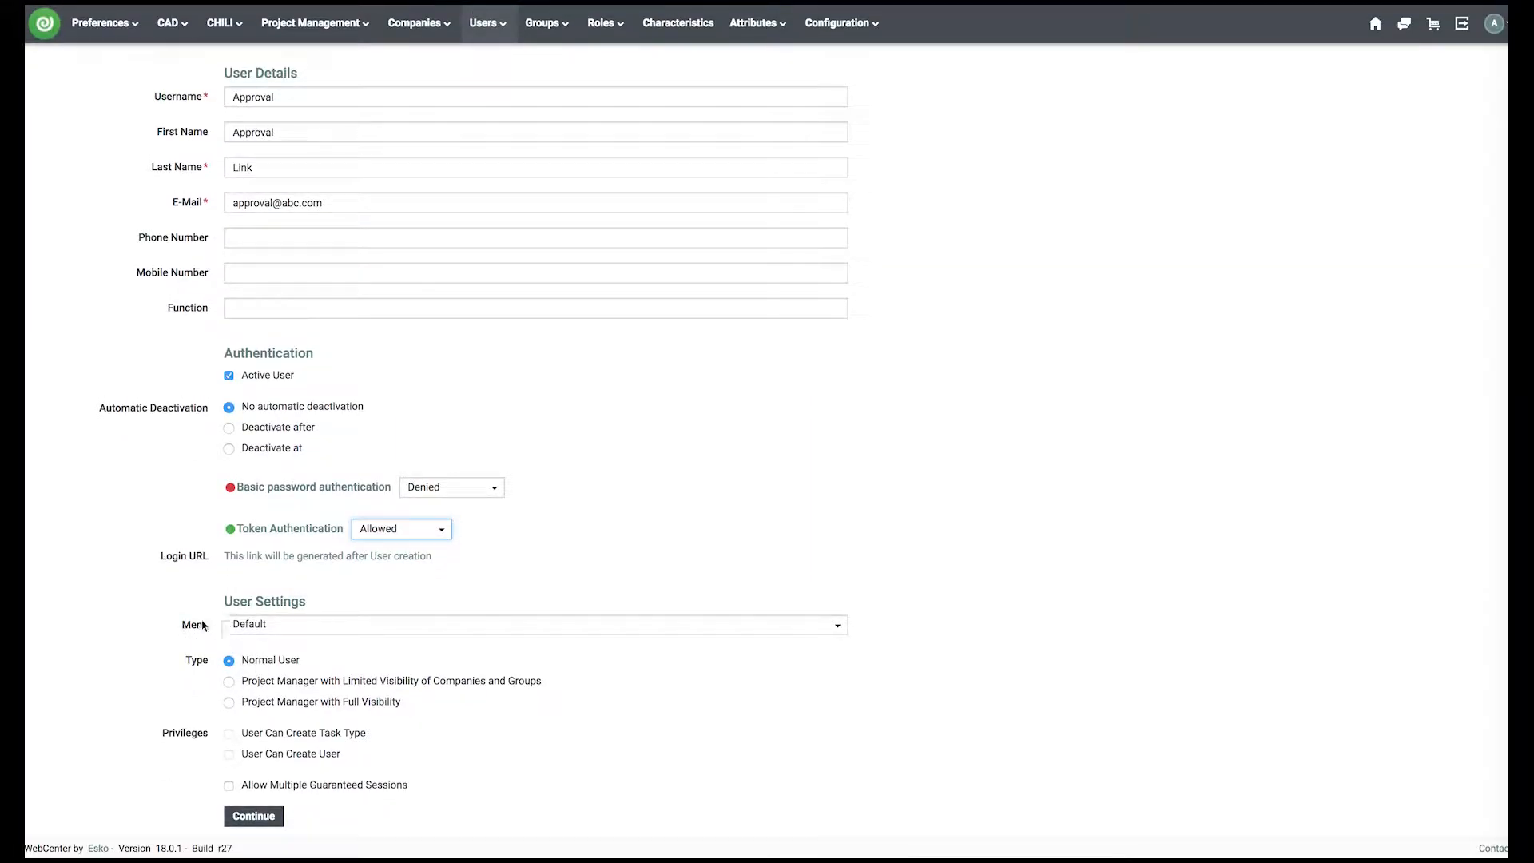
pyautogui.click(286, 435)
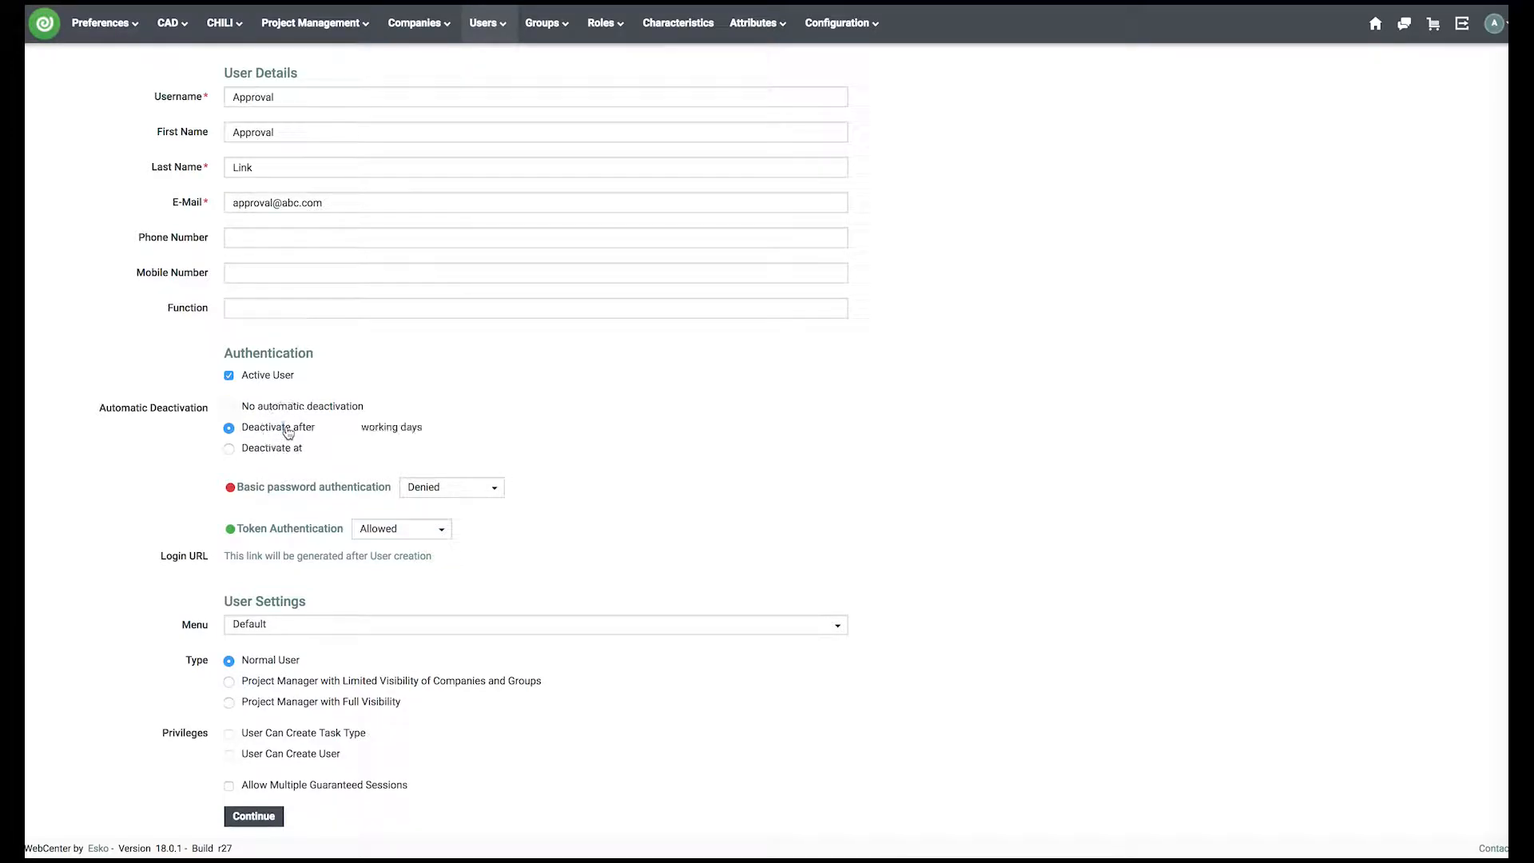
pyautogui.click(350, 426)
pyautogui.write('5')
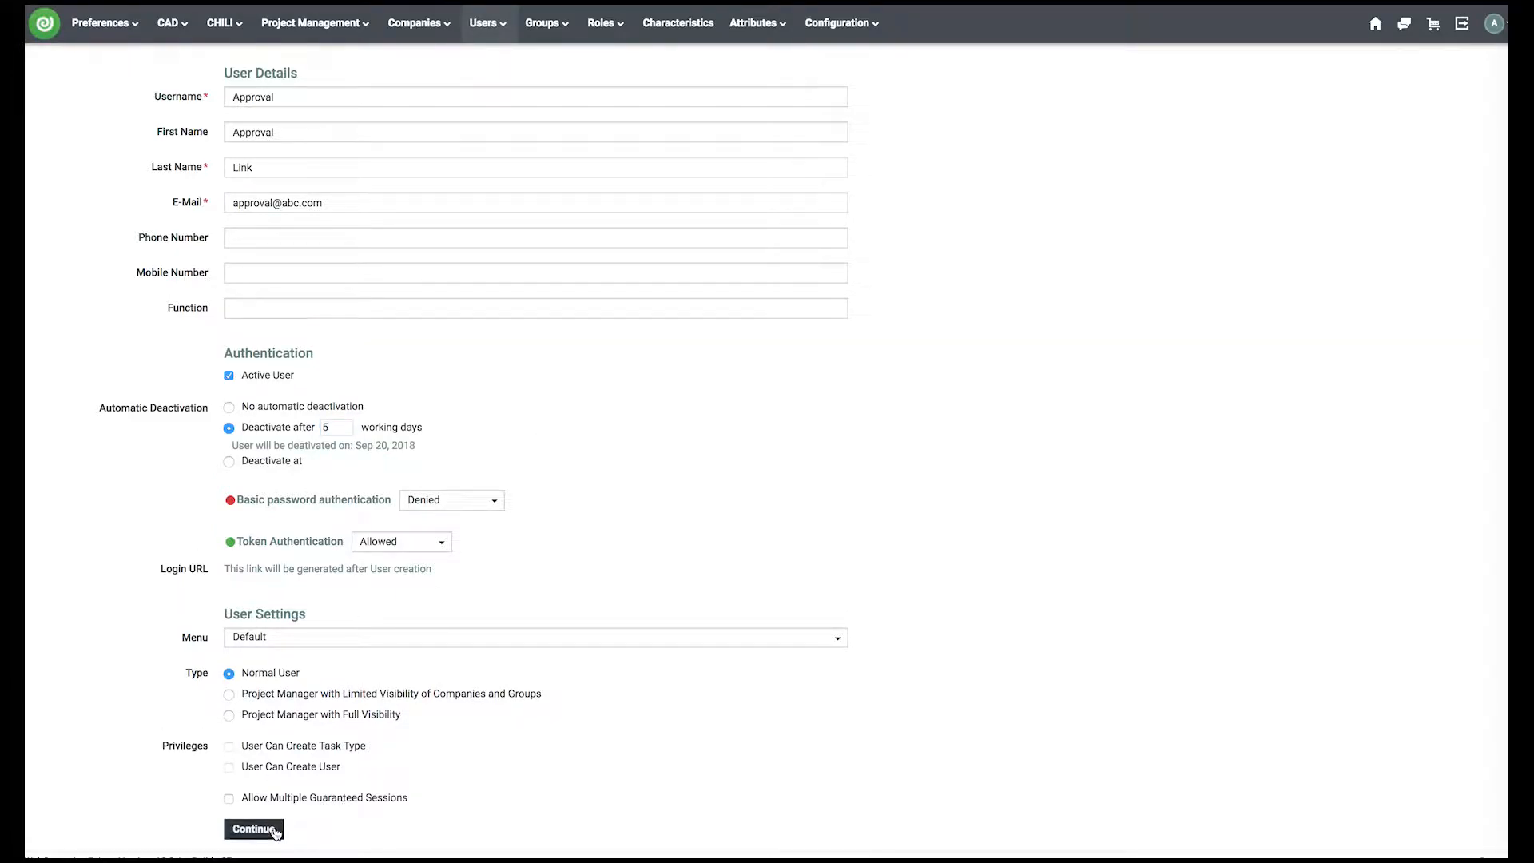
pyautogui.click(275, 831)
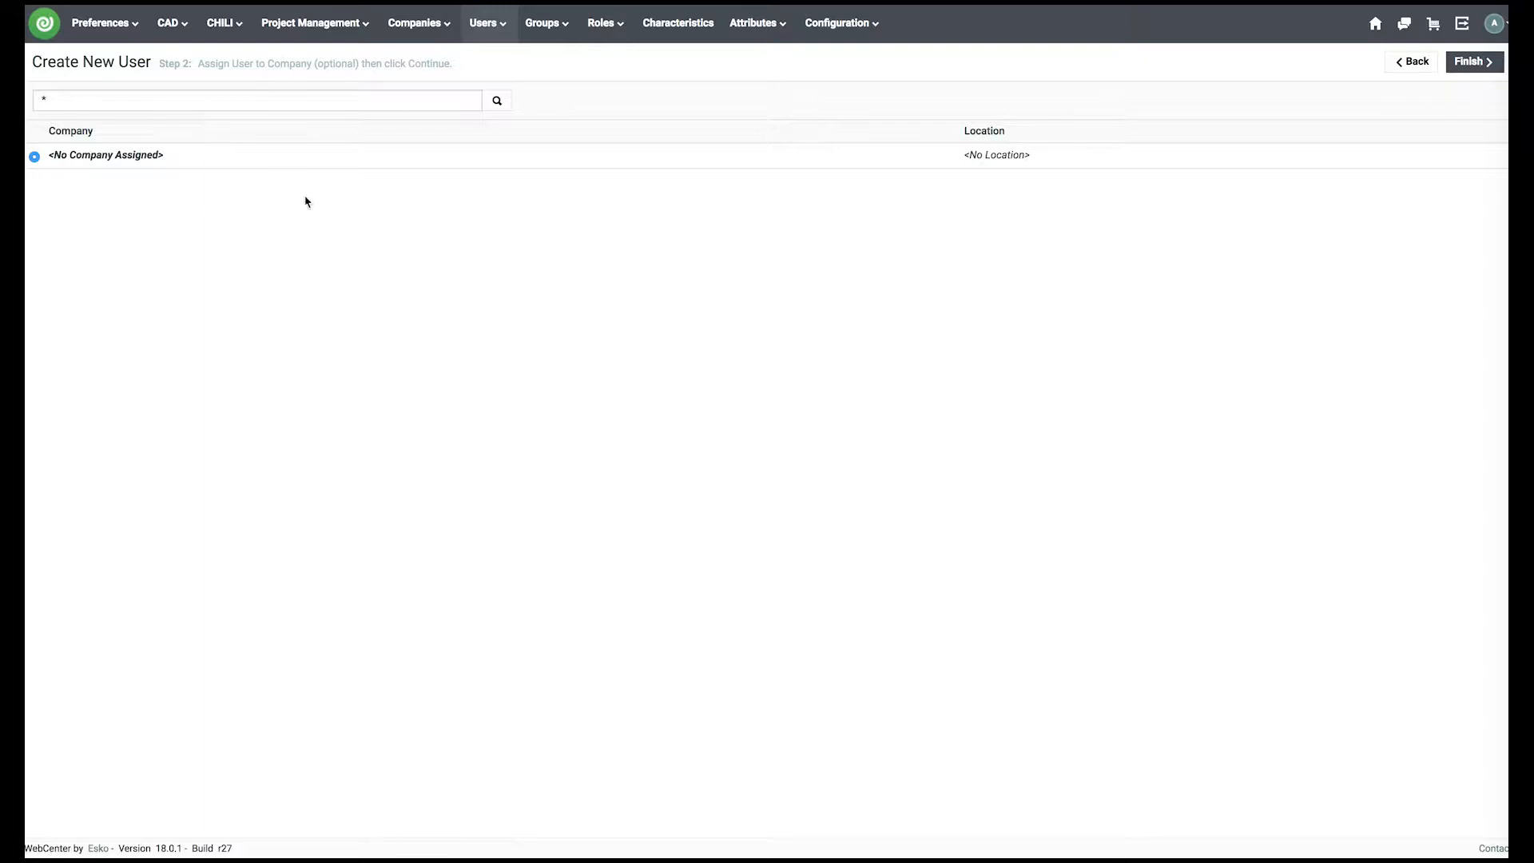
pyautogui.click(1472, 64)
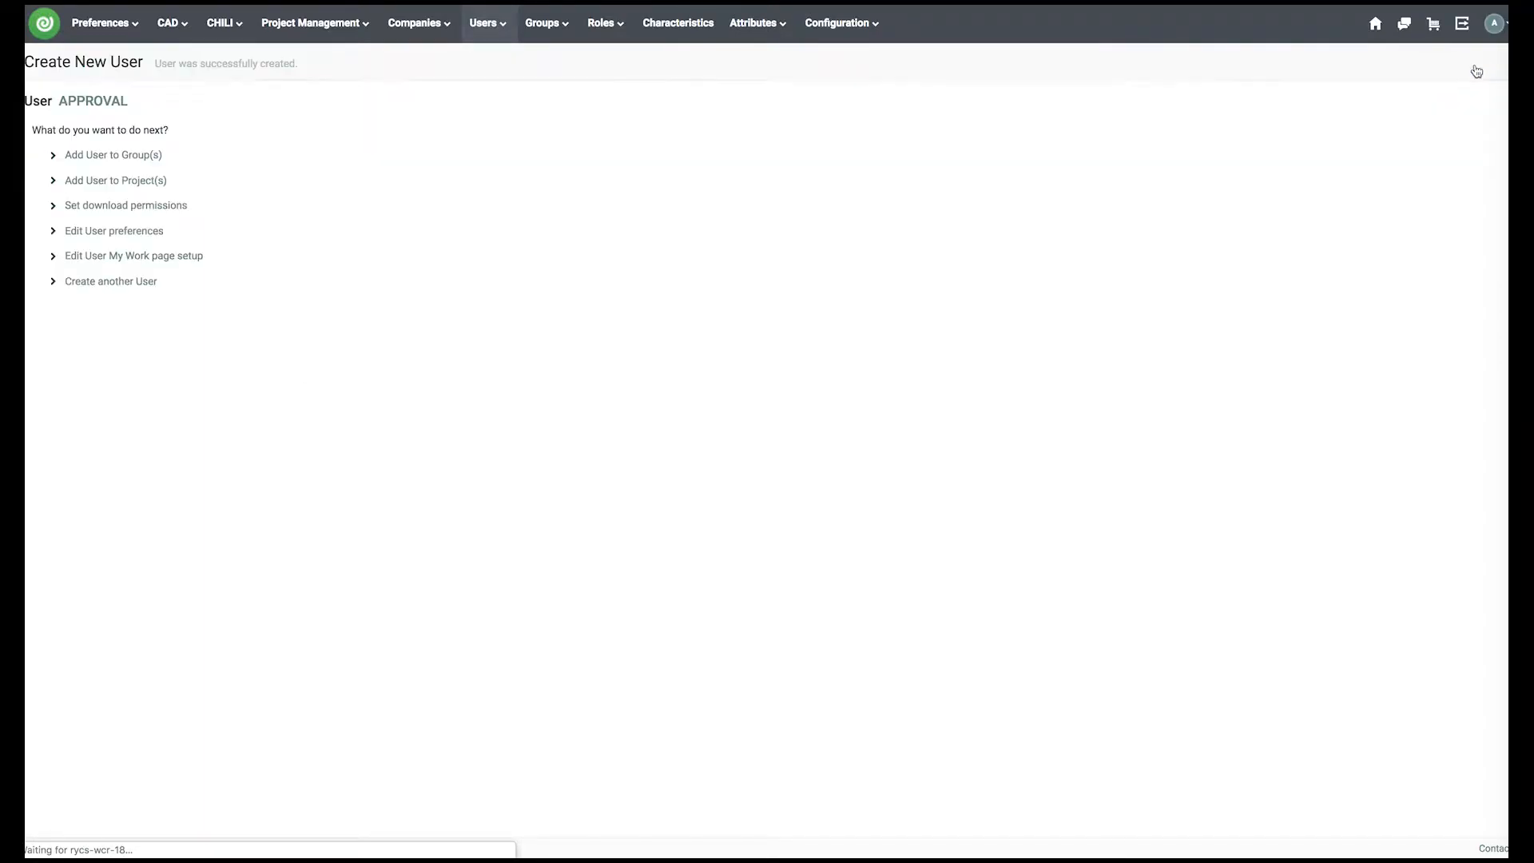
pyautogui.click(104, 22)
# - Choose 'Link, Approval (APPROVAL)' as the User Template in General preferences and save
pyautogui.click(109, 61)
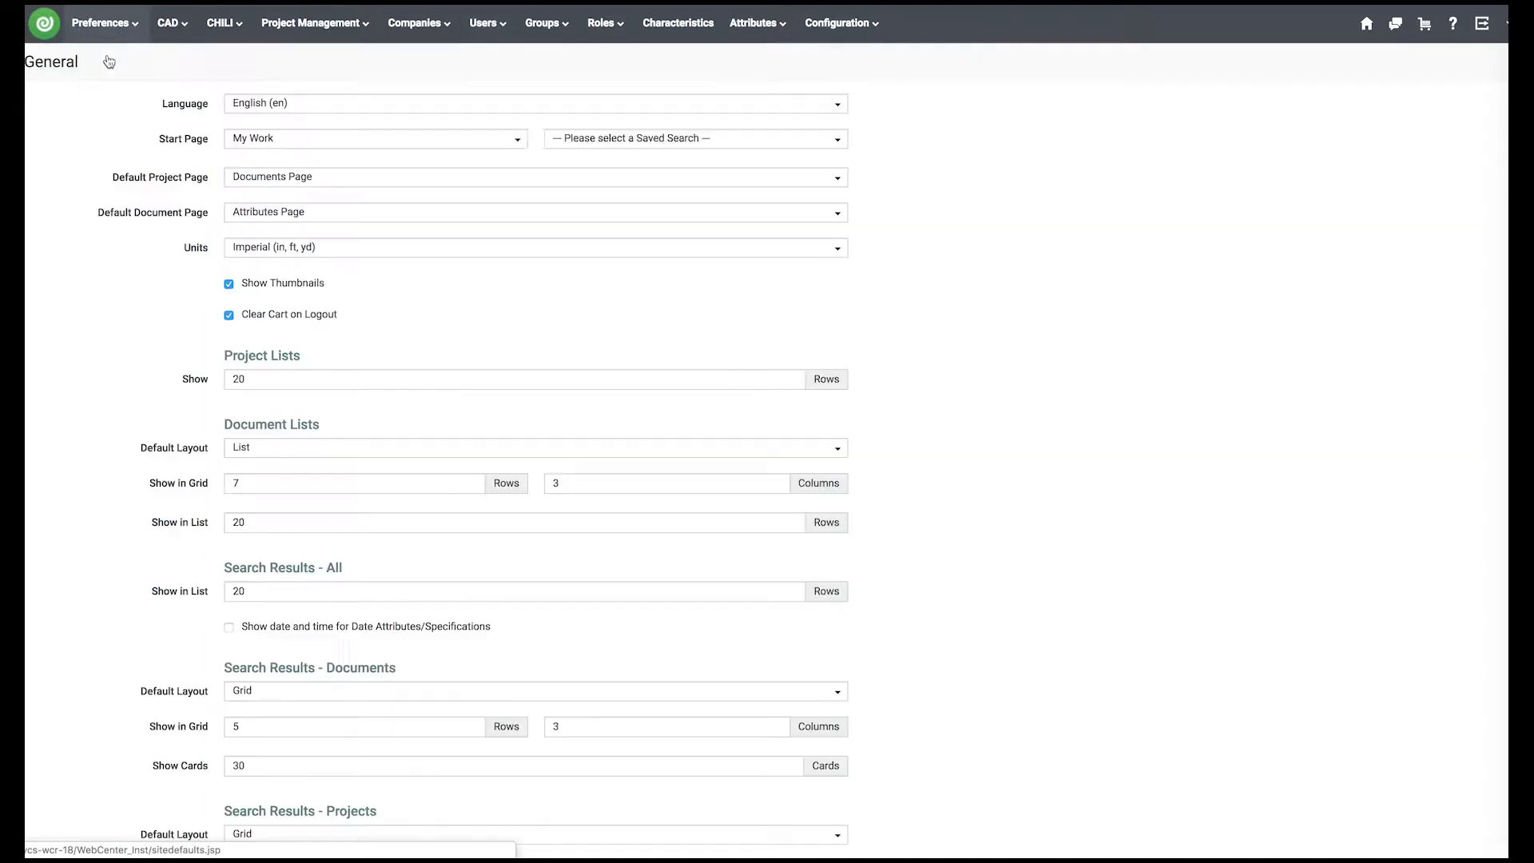
pyautogui.scroll(-15, 183, 292)
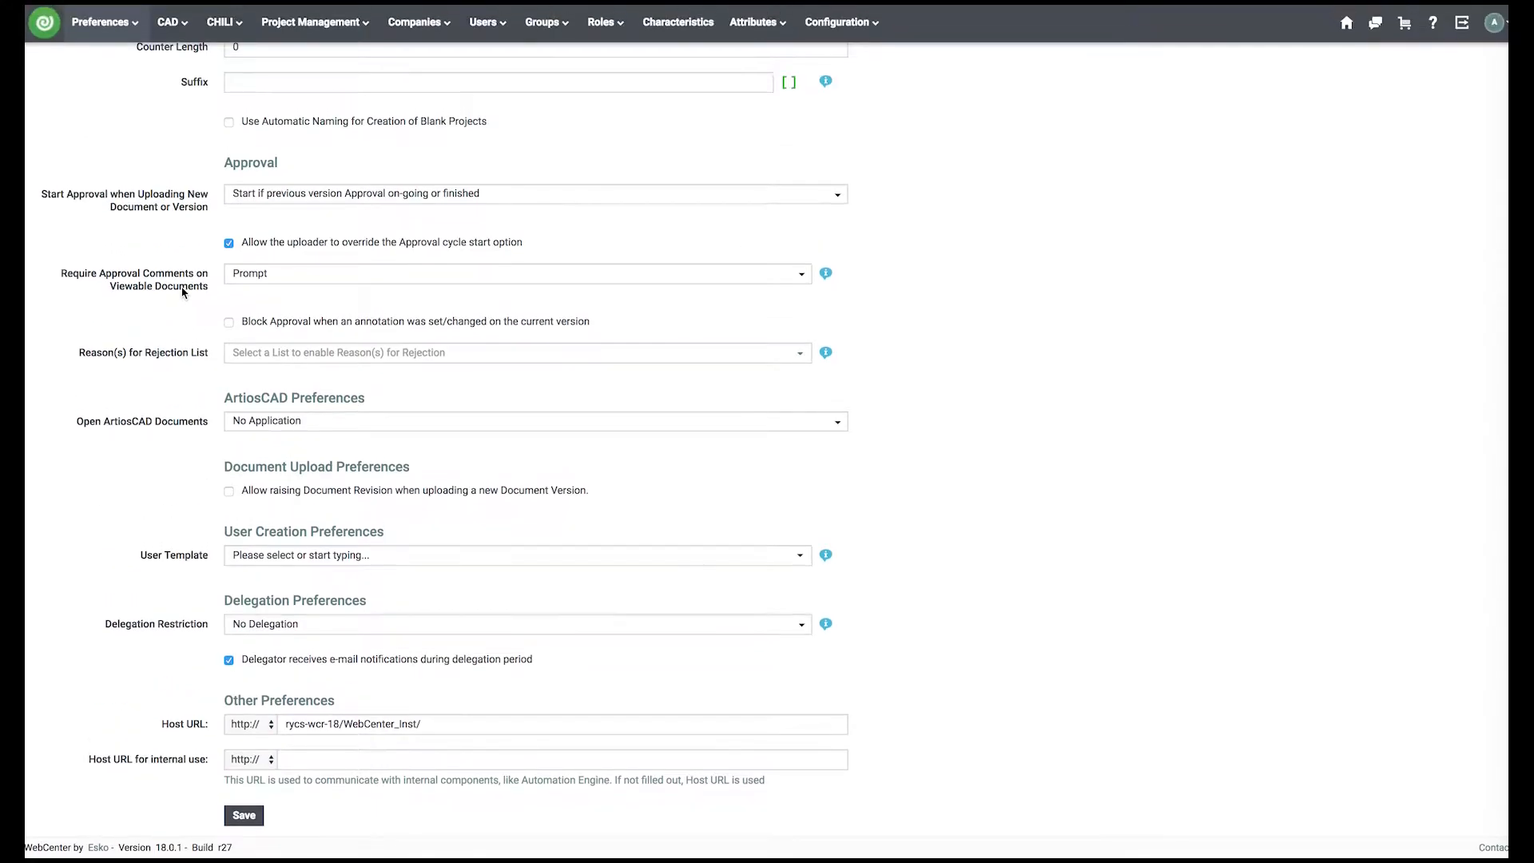
pyautogui.moveTo(224, 535); pyautogui.dragTo(394, 534)
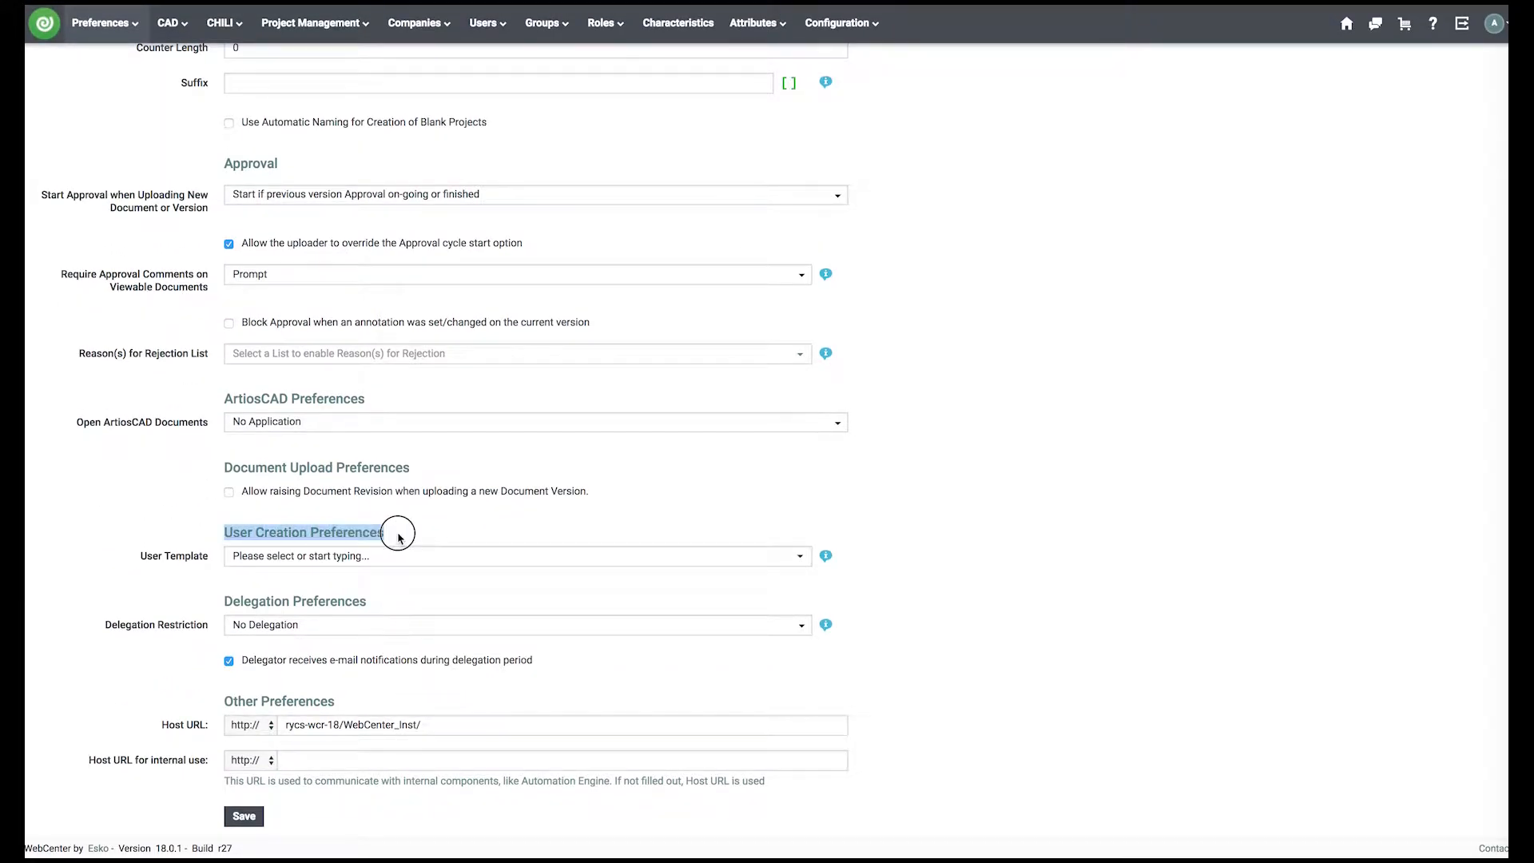
pyautogui.click(394, 534)
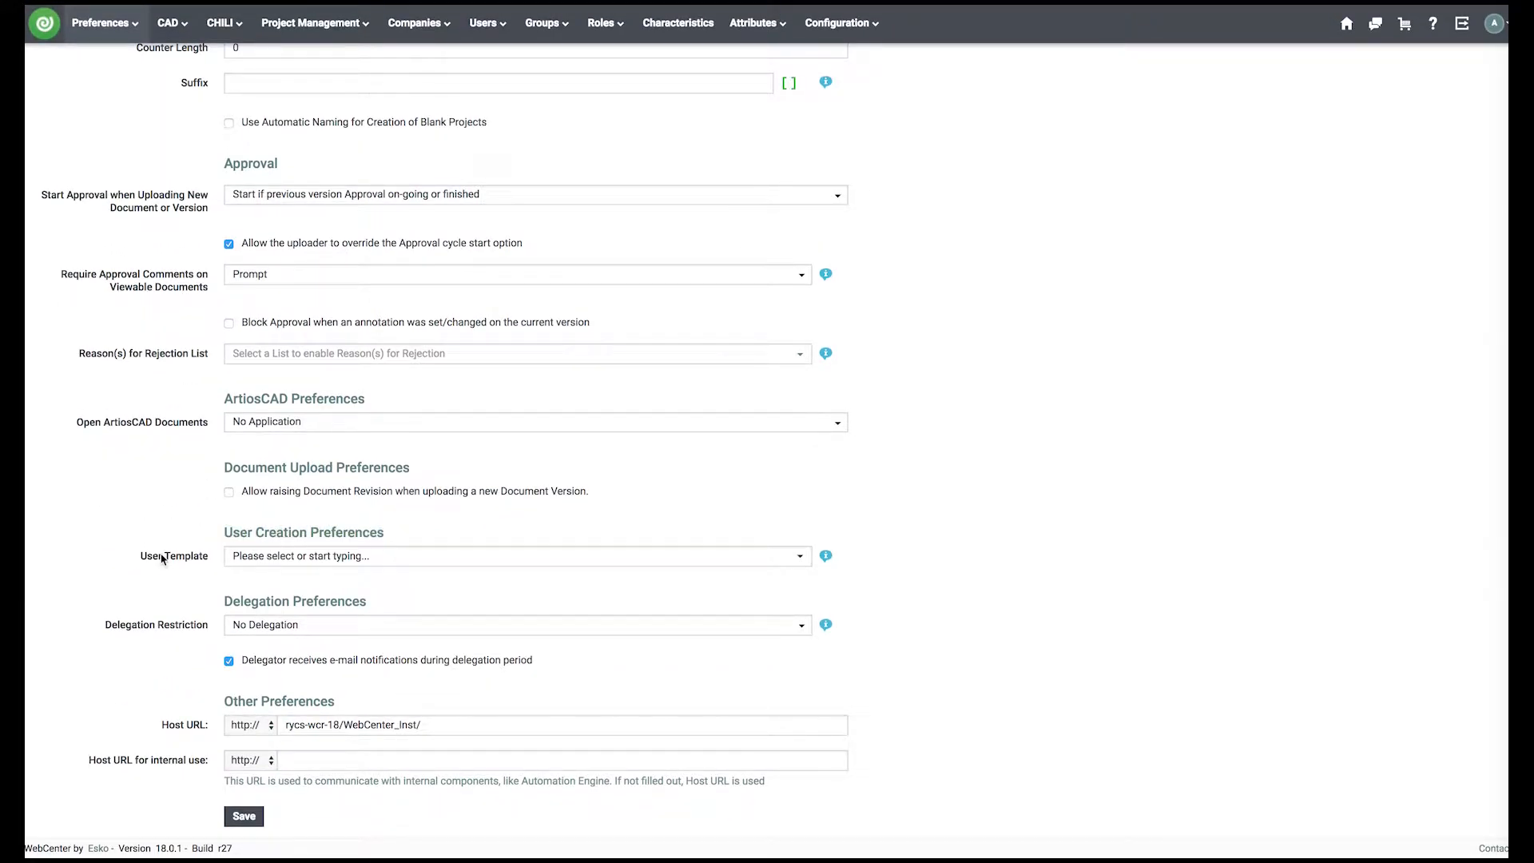
pyautogui.click(435, 557)
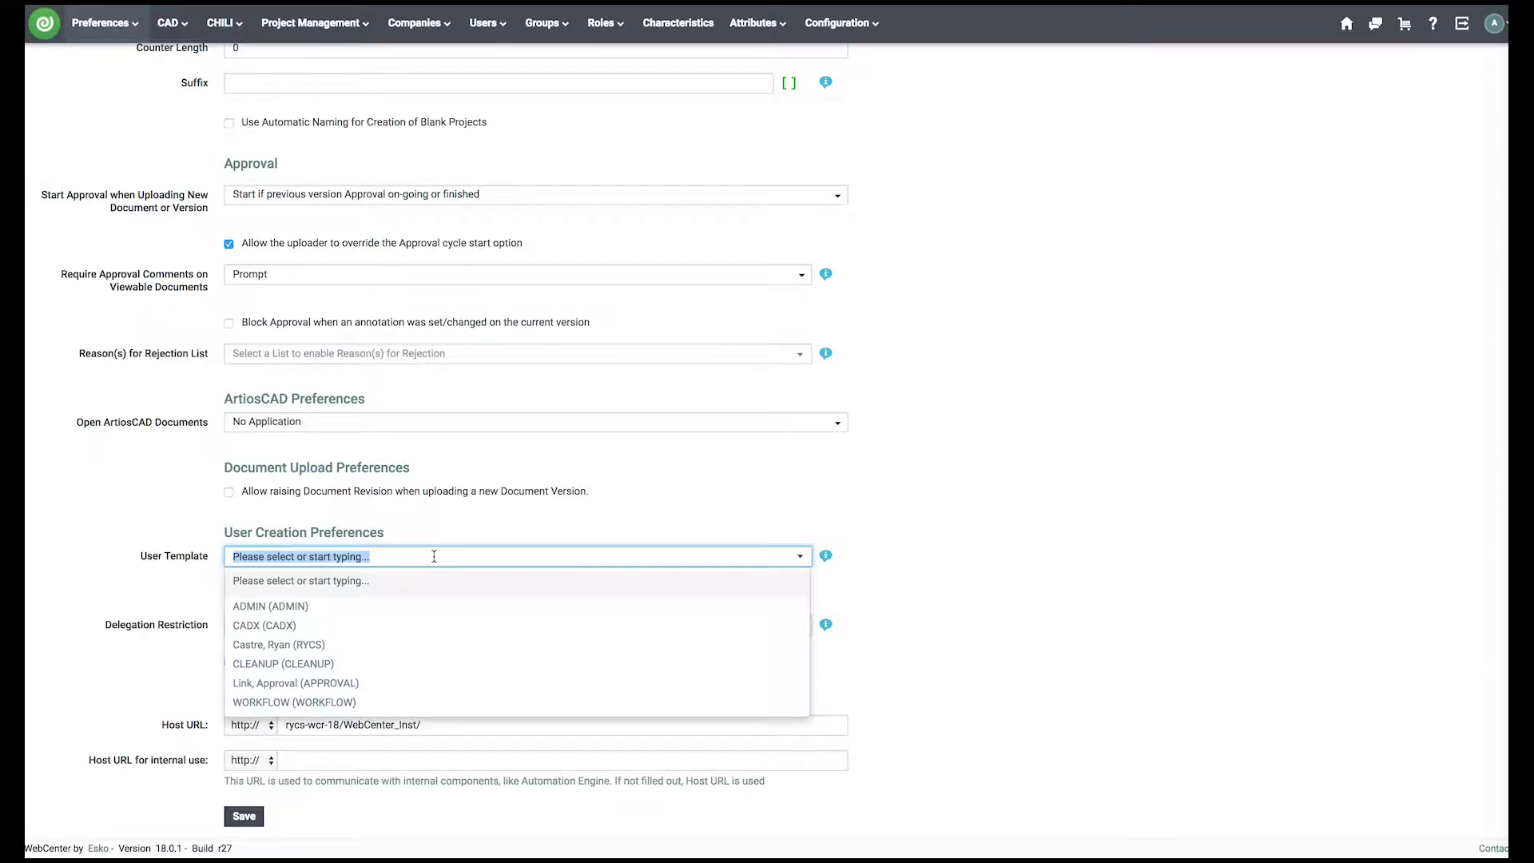
pyautogui.click(353, 691)
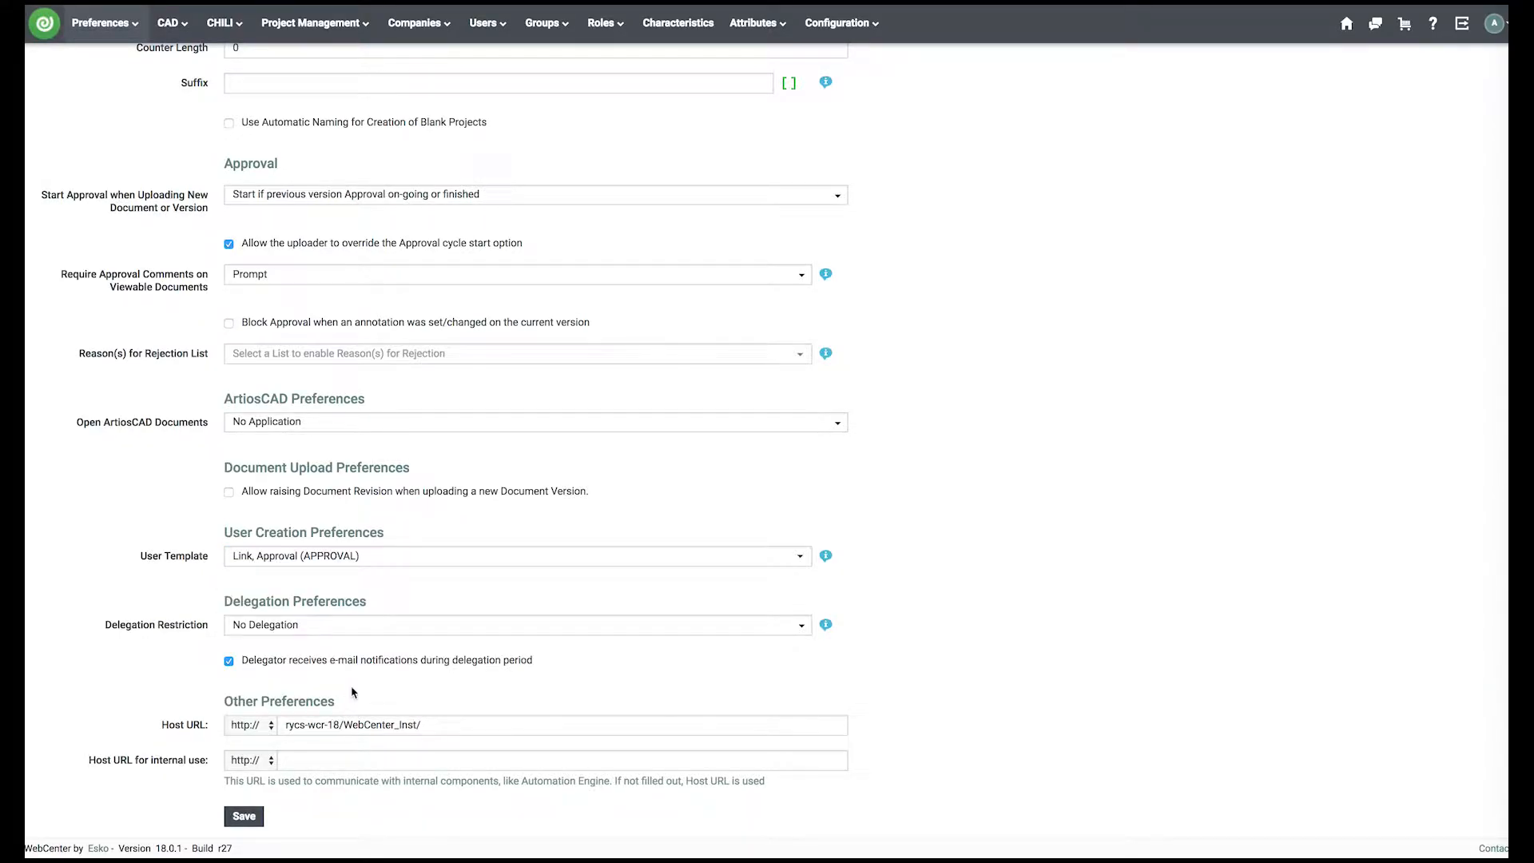
pyautogui.click(244, 818)
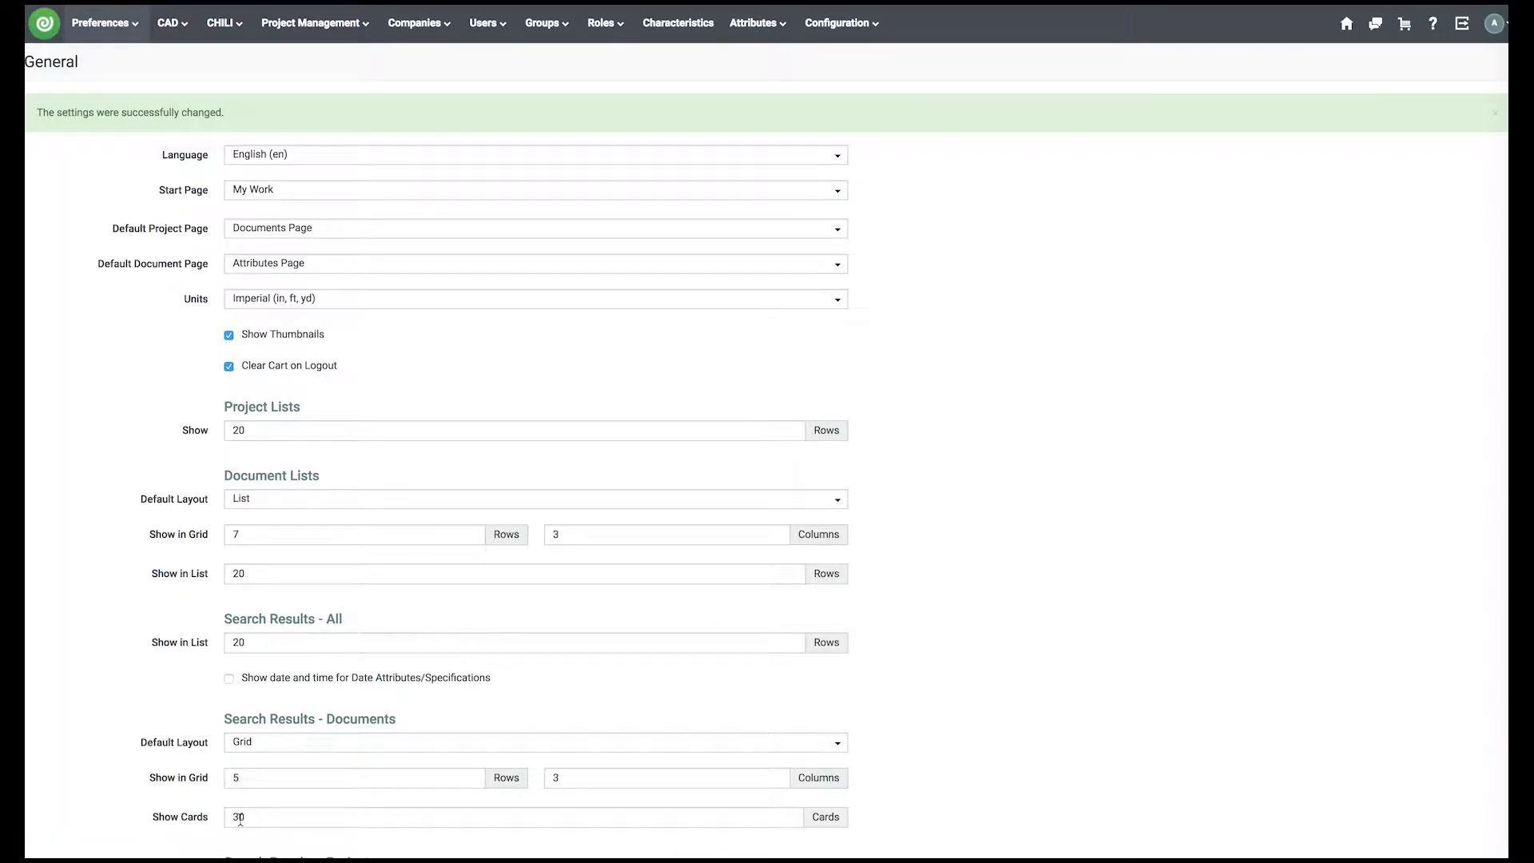
pyautogui.click(1346, 23)
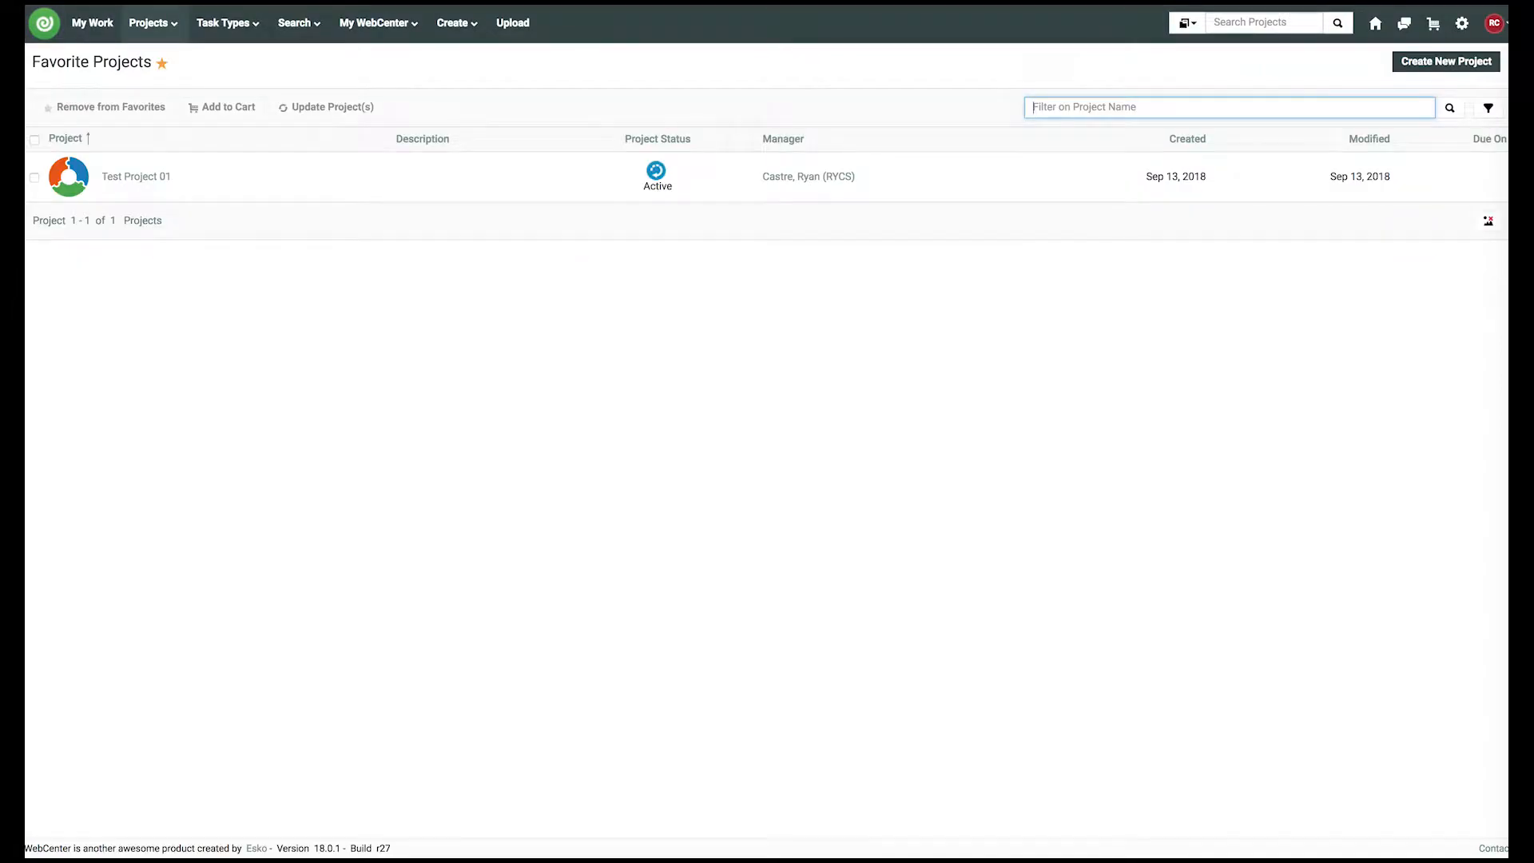
# - Open Test Project 01 and set up an approval cycle for MAX_Cherry_Front.pdf
pyautogui.click(132, 178)
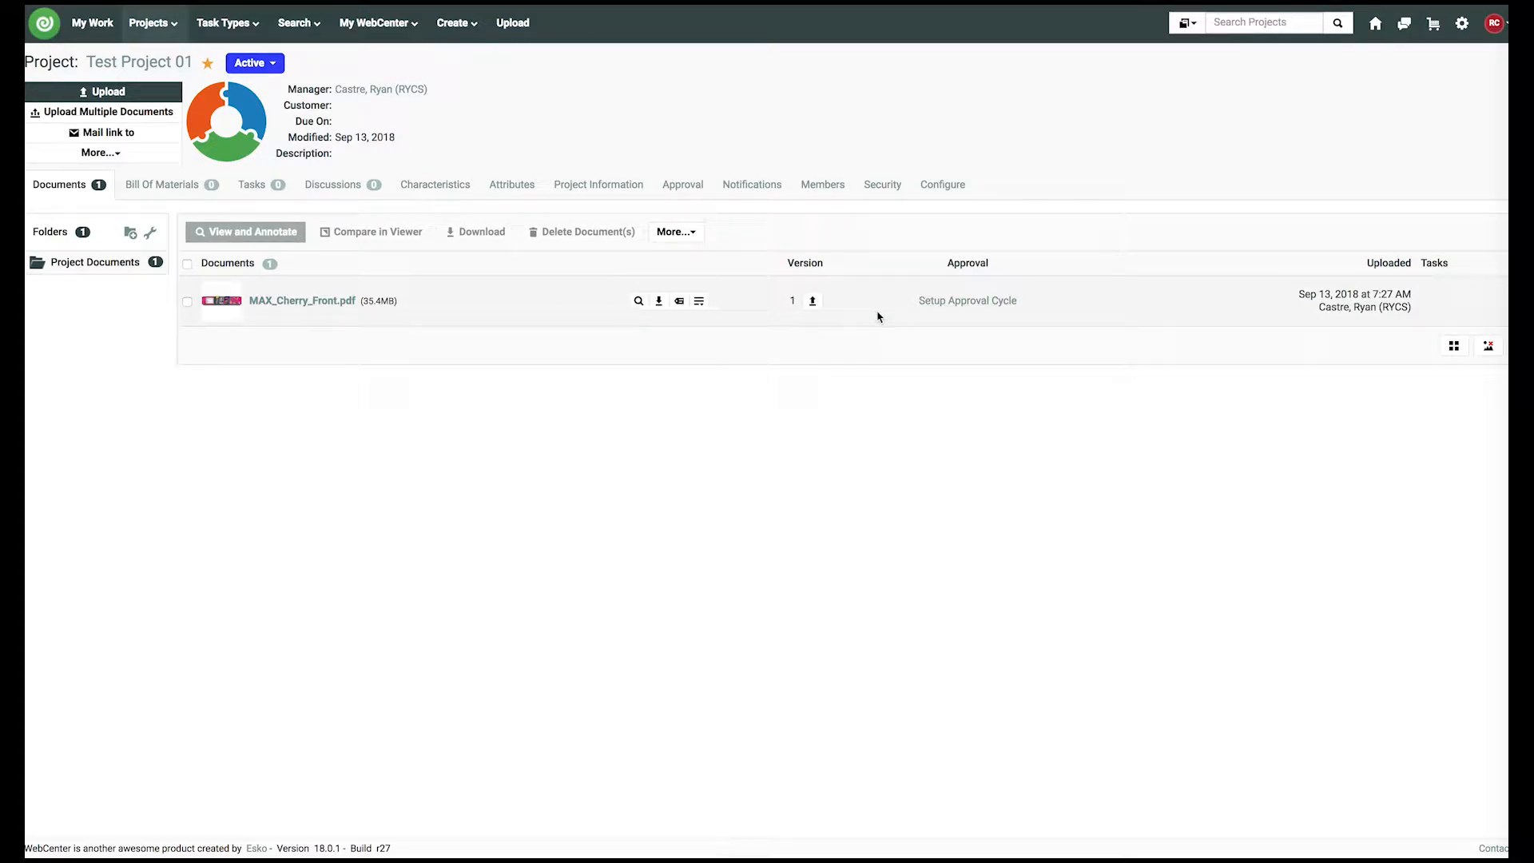
pyautogui.click(1010, 301)
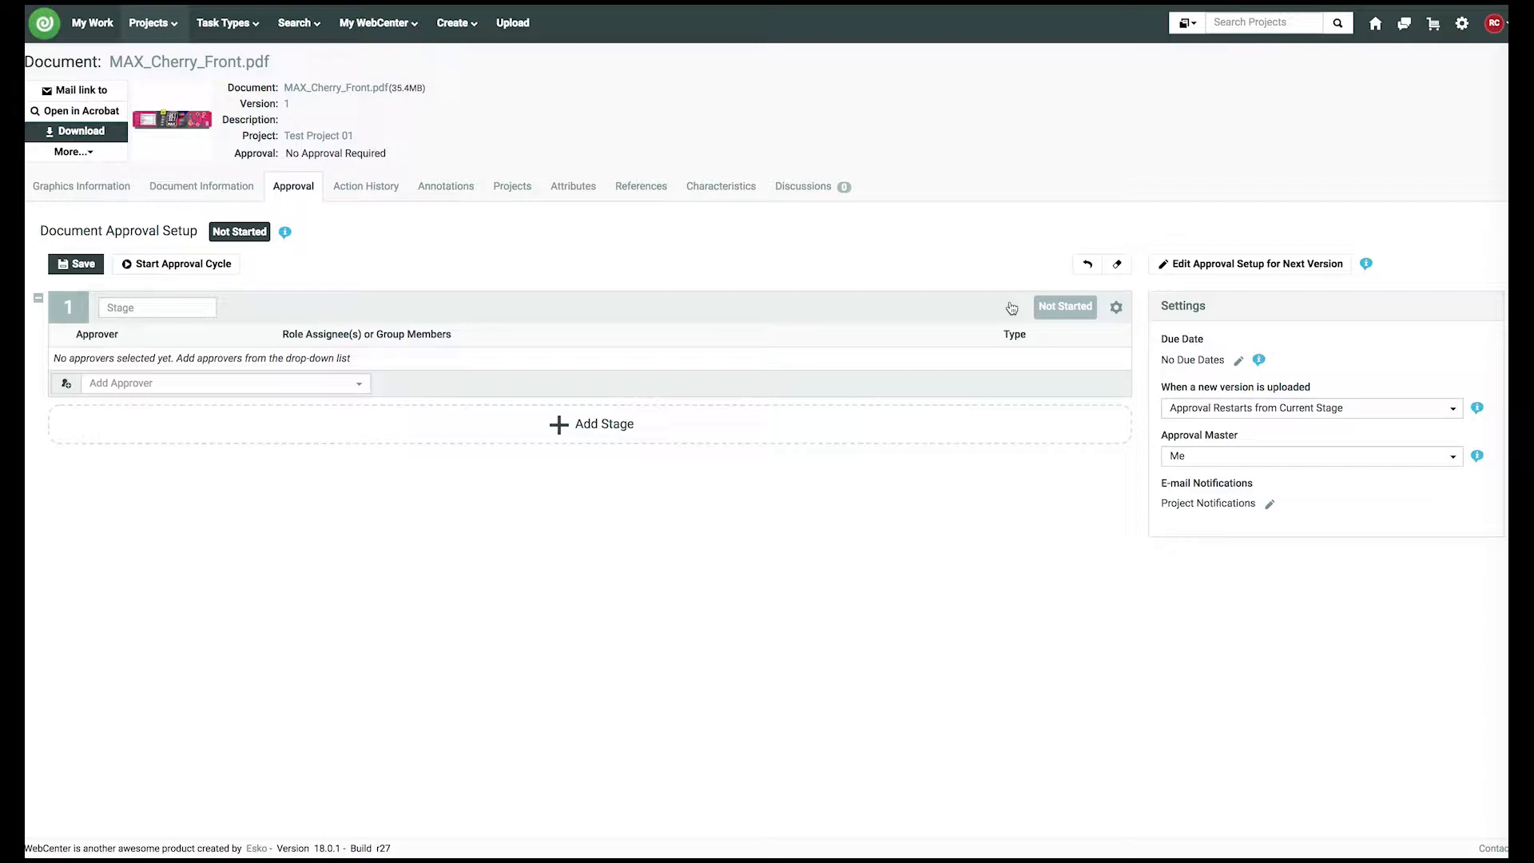
# - Create and invite a new approver with a test Gmail address and first name 'user'
pyautogui.click(243, 386)
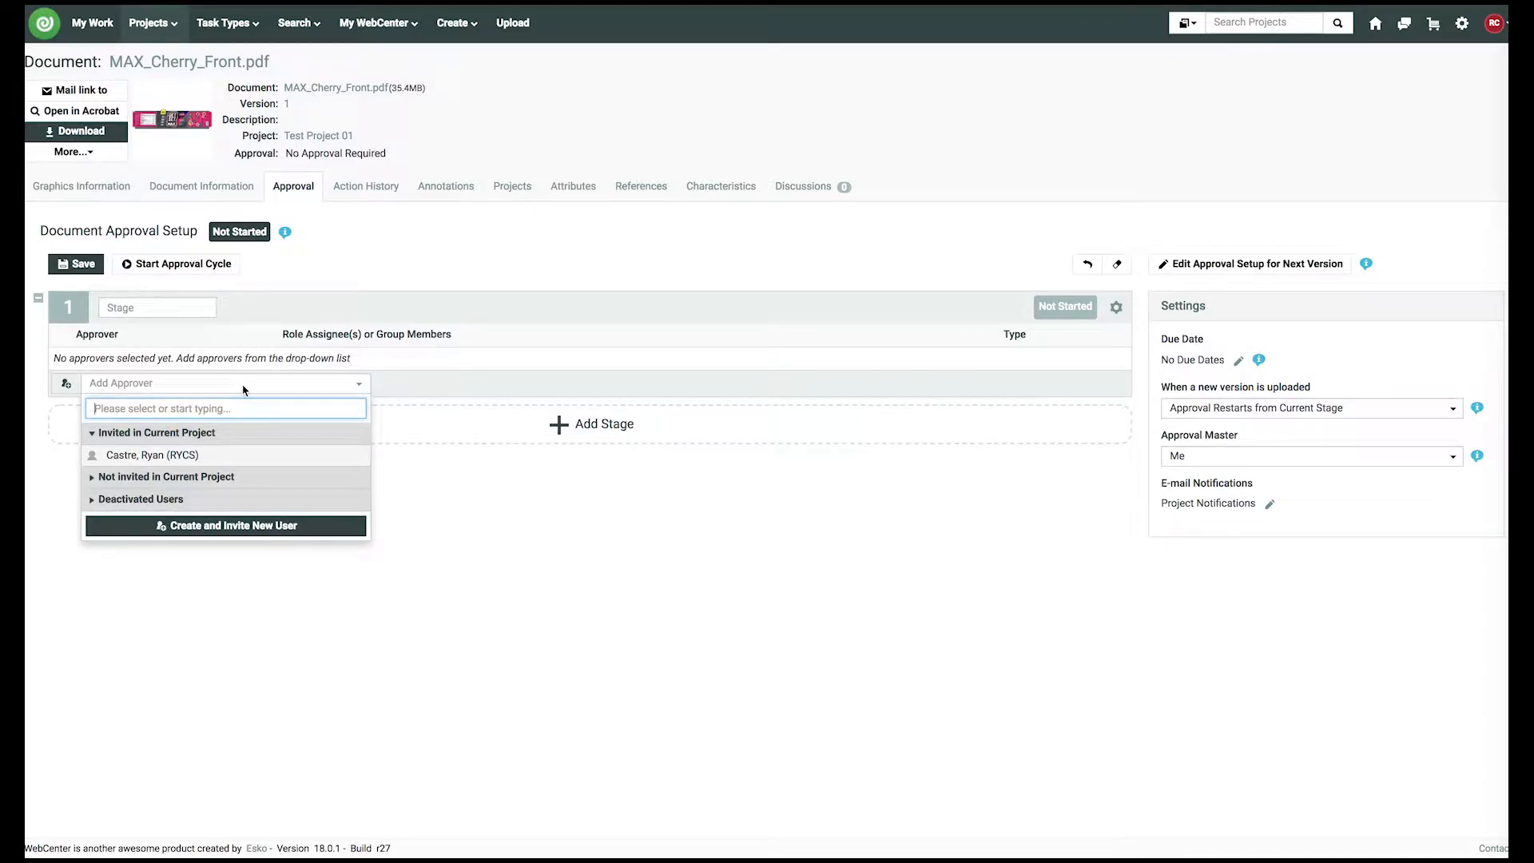
pyautogui.click(229, 531)
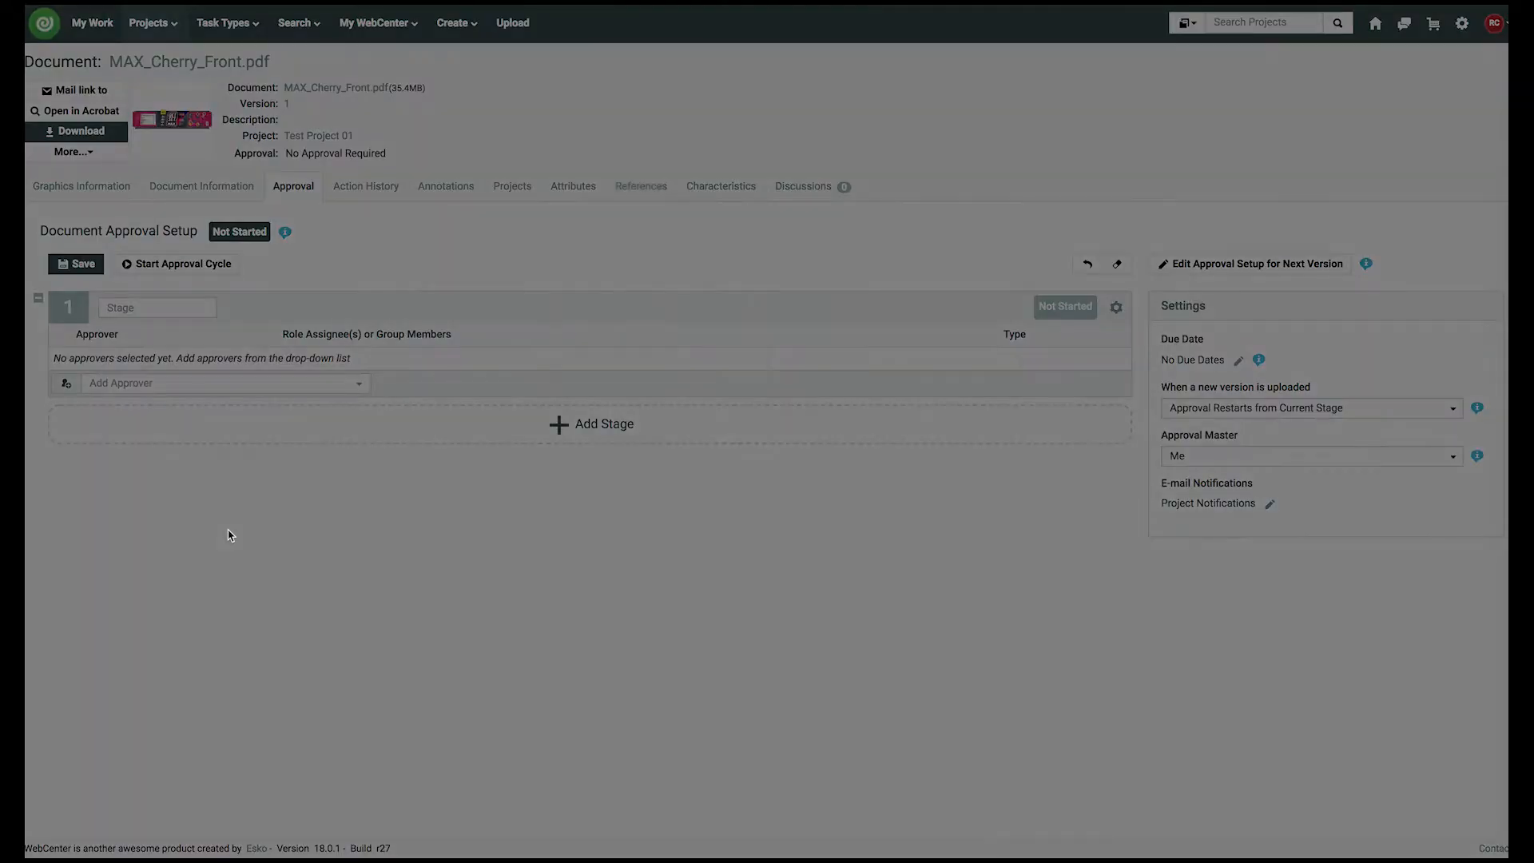
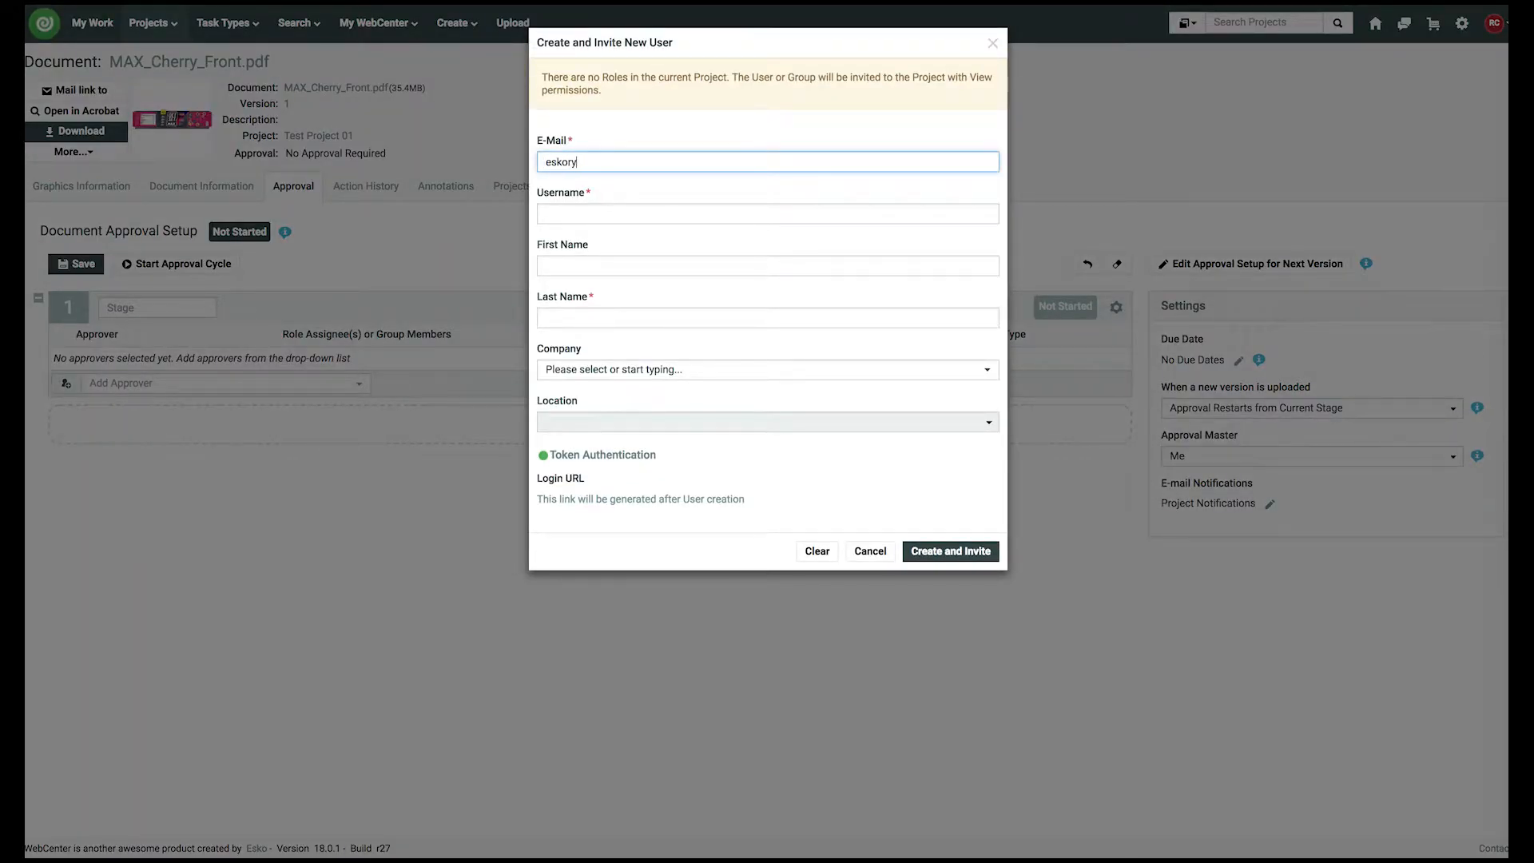
pyautogui.press('Tab')
pyautogui.press('Tab')
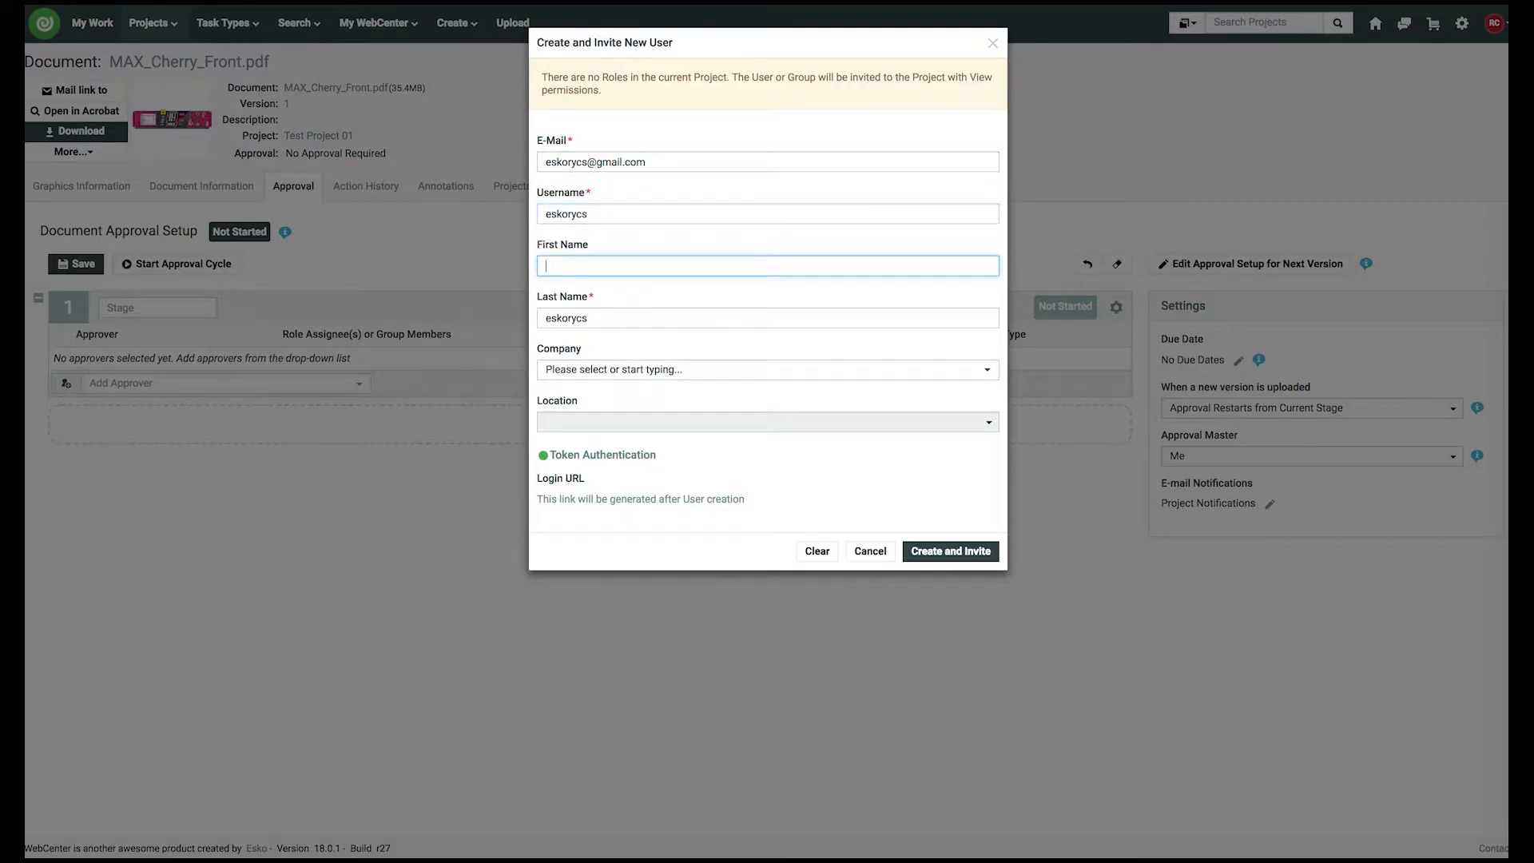
pyautogui.press('Tab')
pyautogui.write('user')
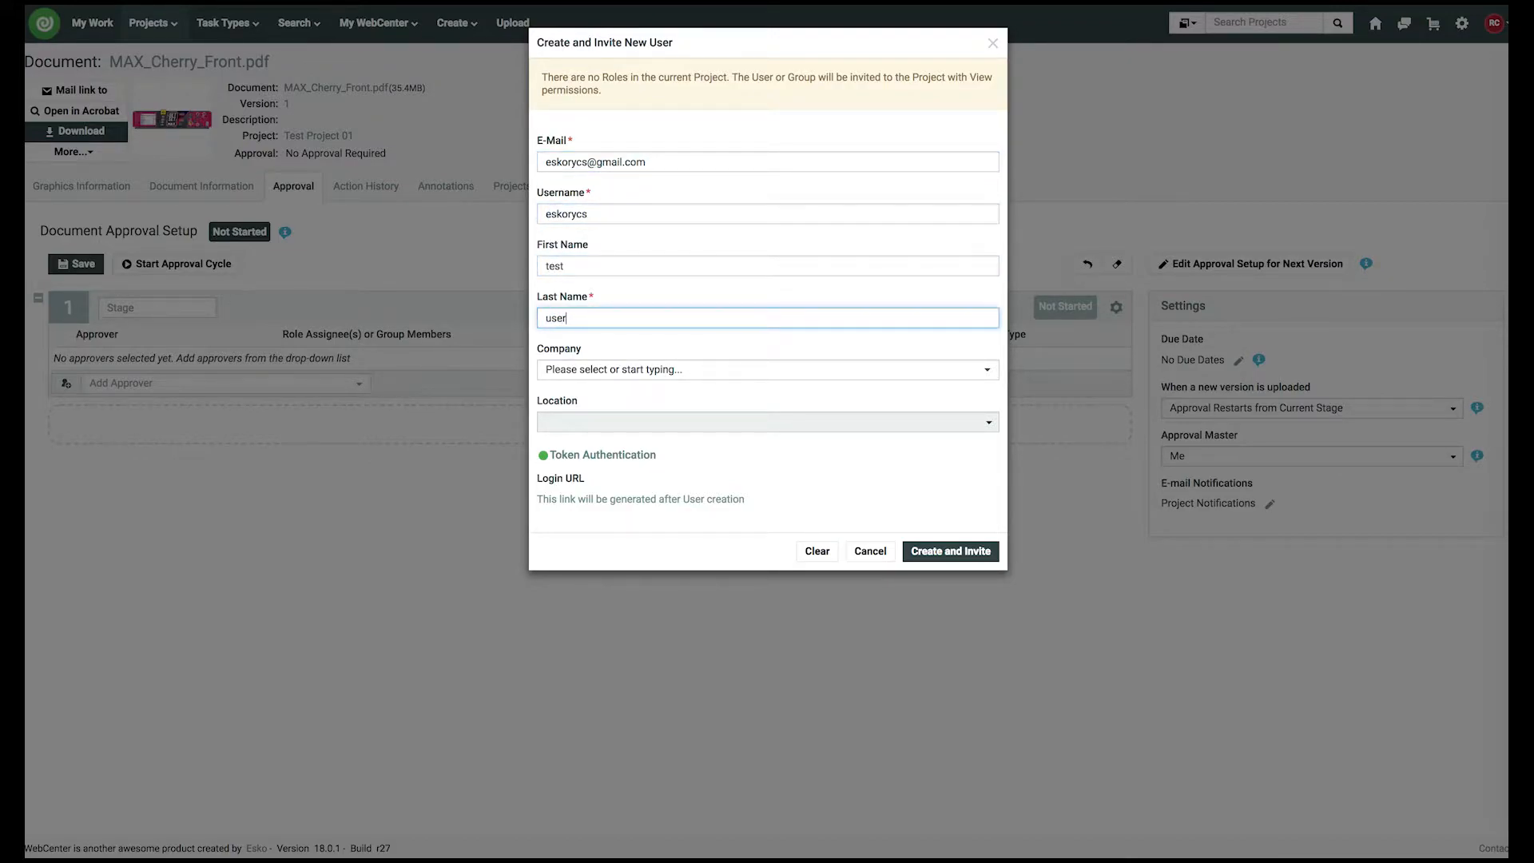
pyautogui.press('Tab')
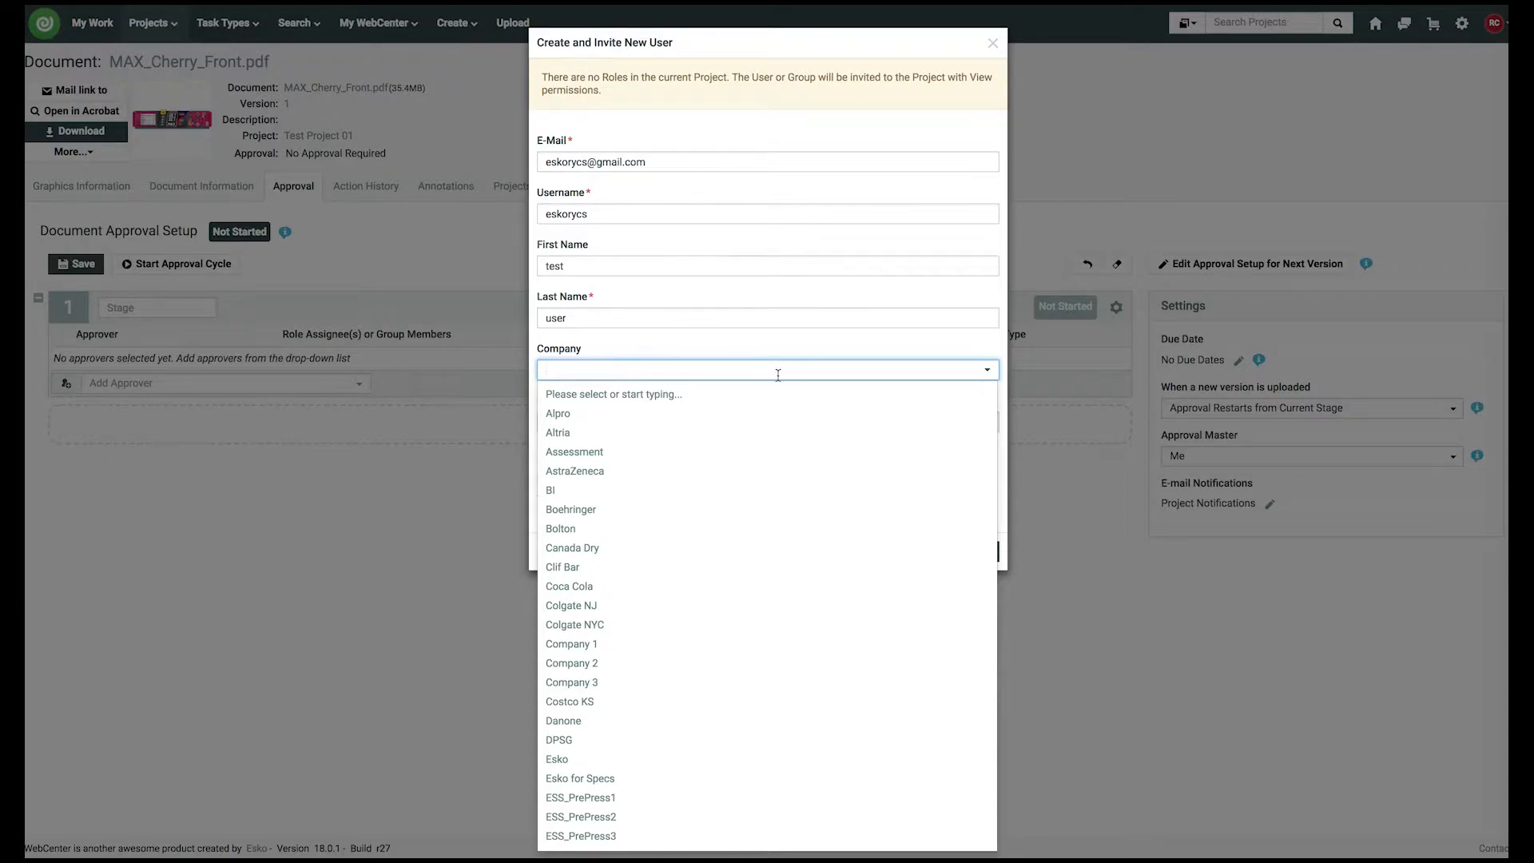
pyautogui.click(749, 347)
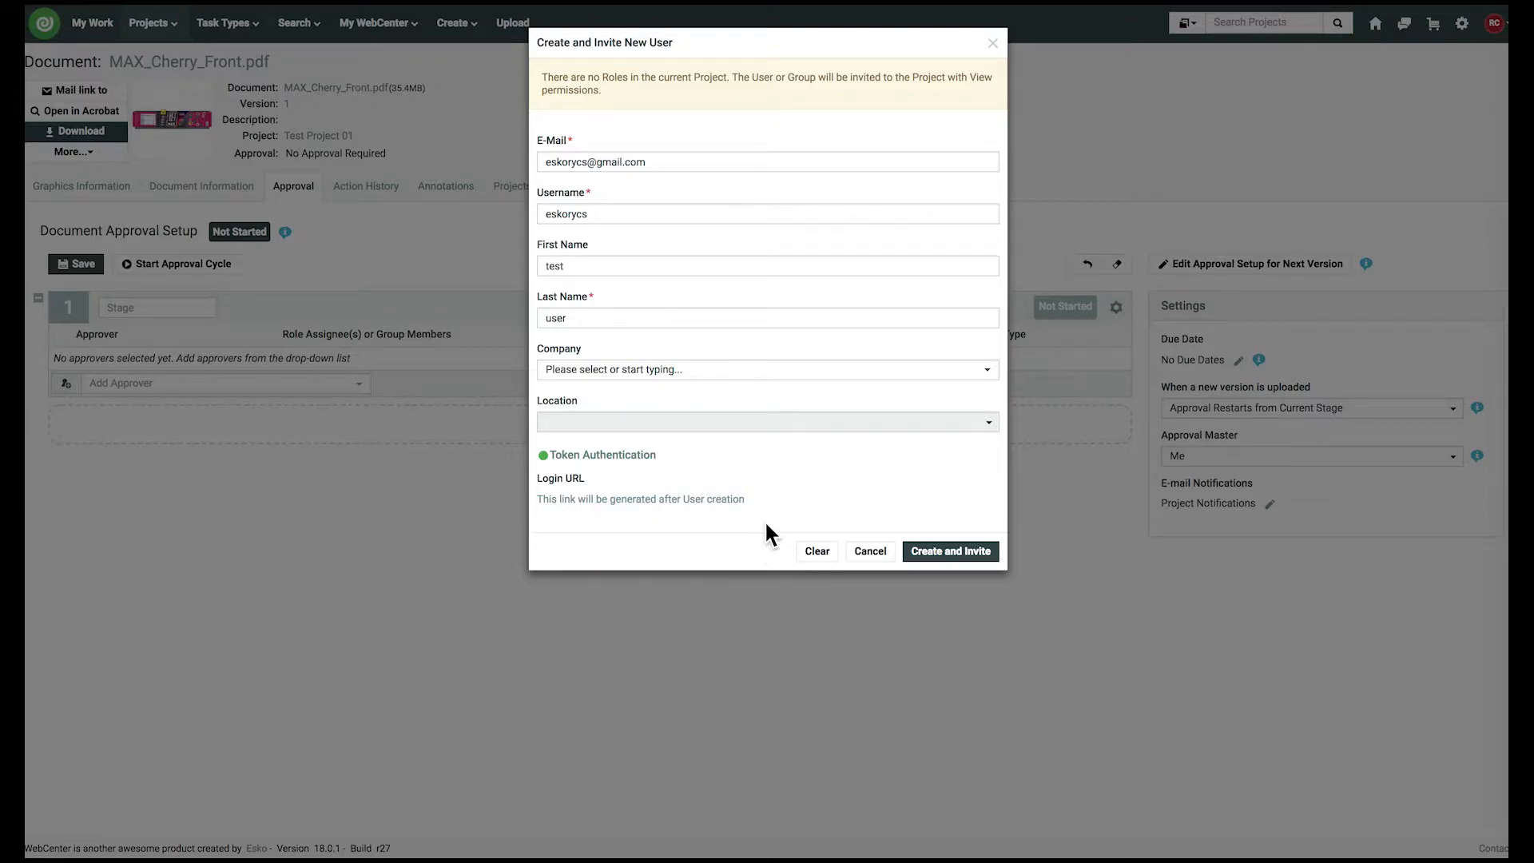
pyautogui.click(968, 555)
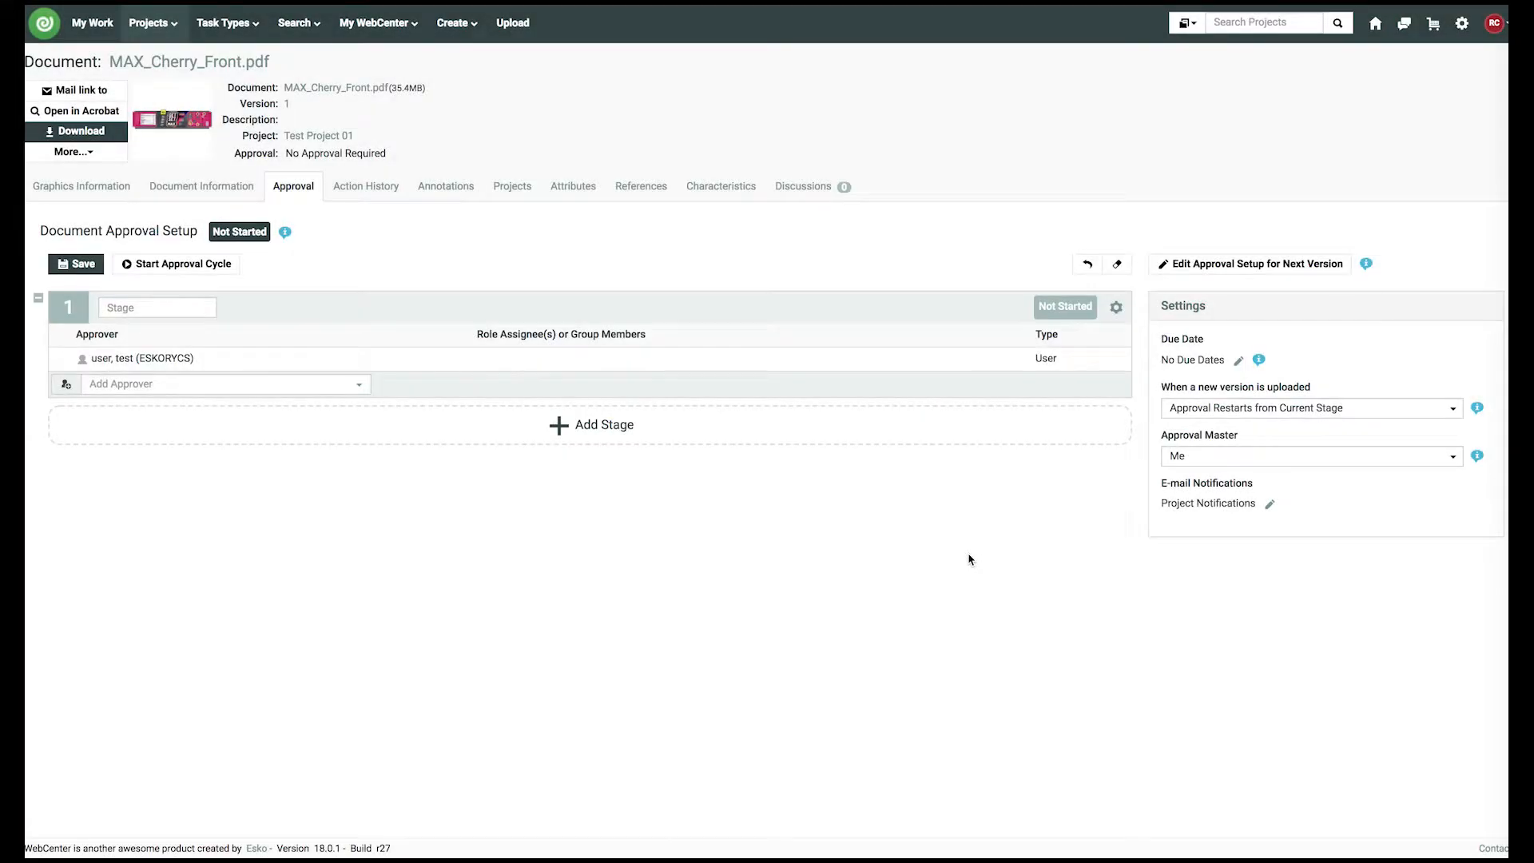
# - Start the approval cycle for MAX_Cherry_Front.pdf and log out of WebCenter
pyautogui.click(203, 266)
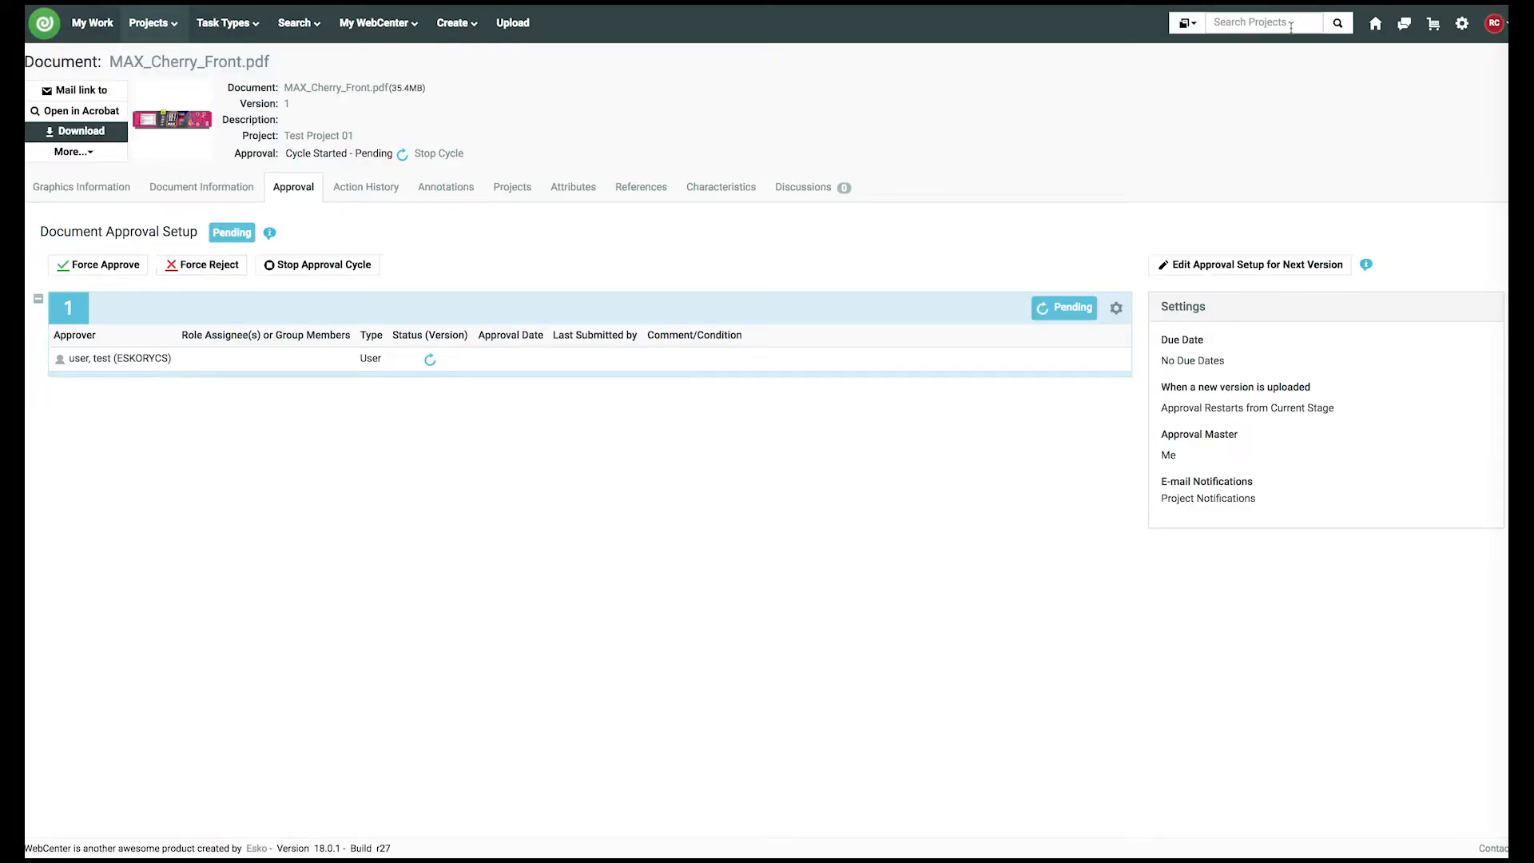
pyautogui.moveTo(1505, 37)
pyautogui.click(1464, 121)
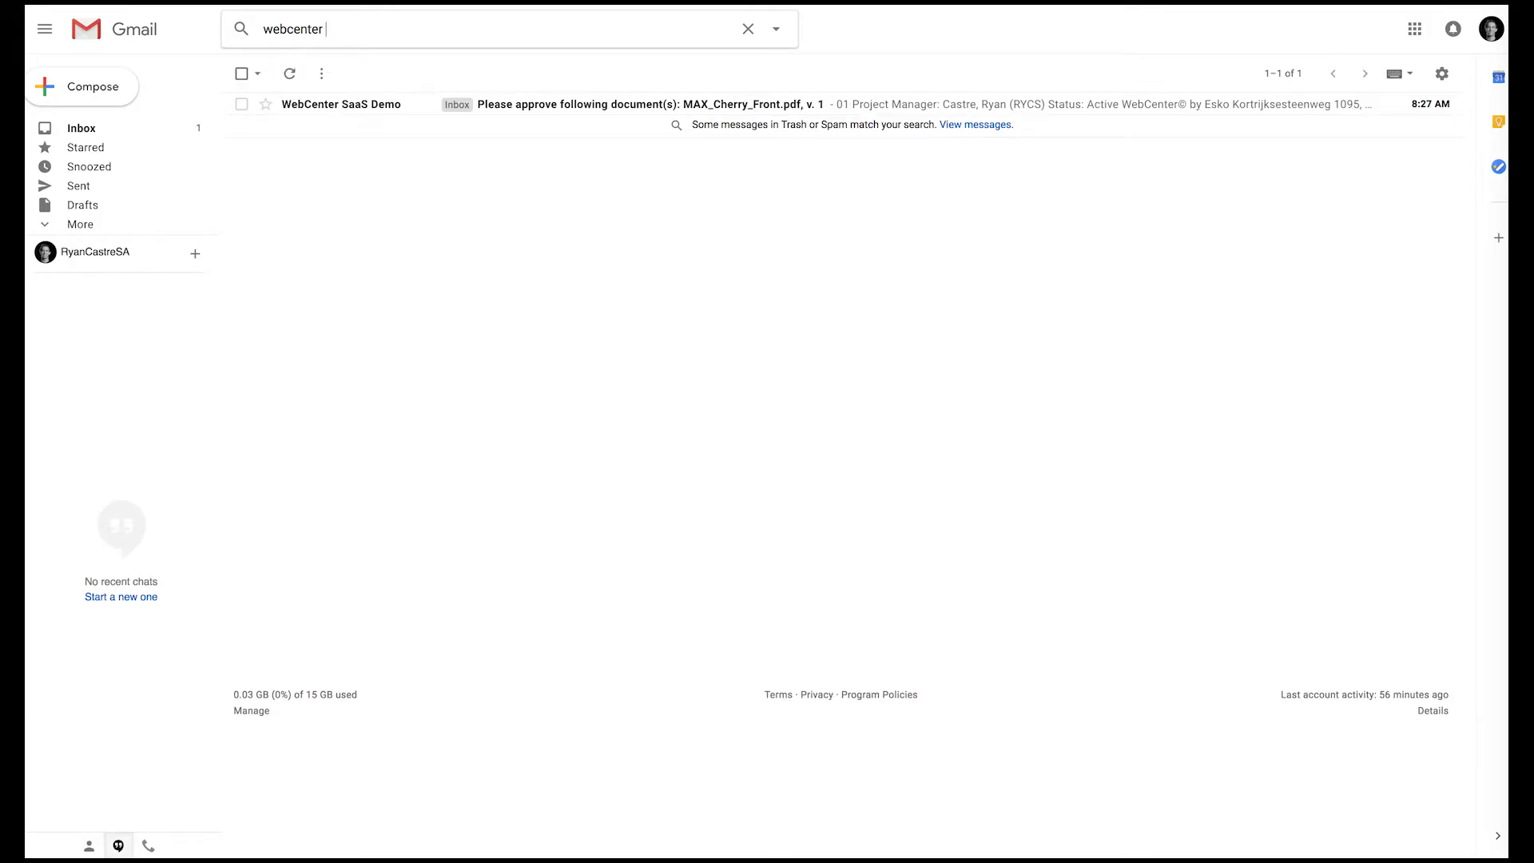
# - Open the WebCenter approval email and view MAX_Cherry_Front.pdf from it in the viewer
pyautogui.click(607, 112)
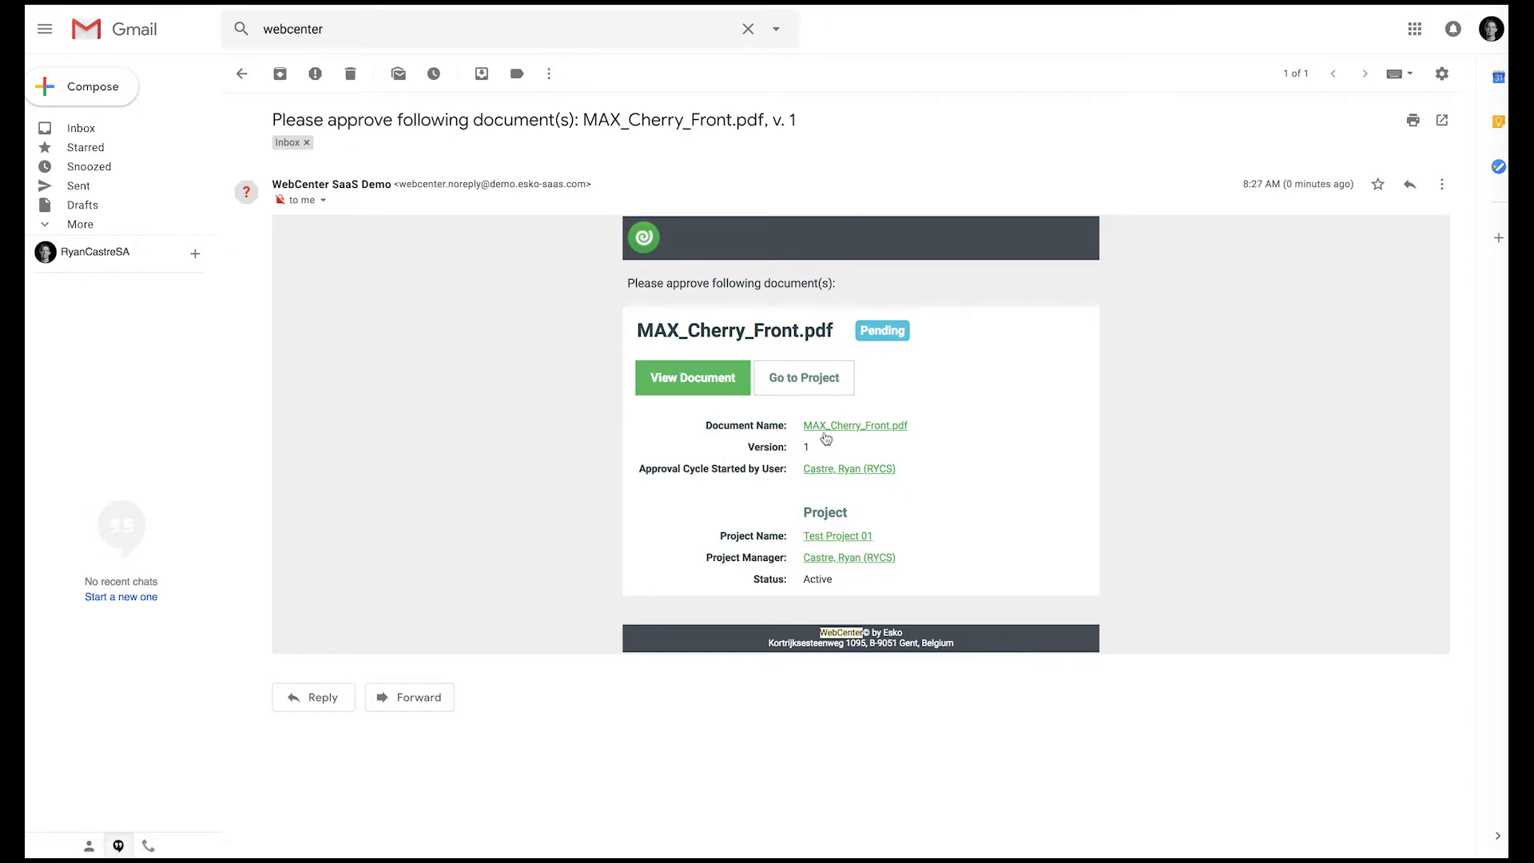
pyautogui.click(692, 377)
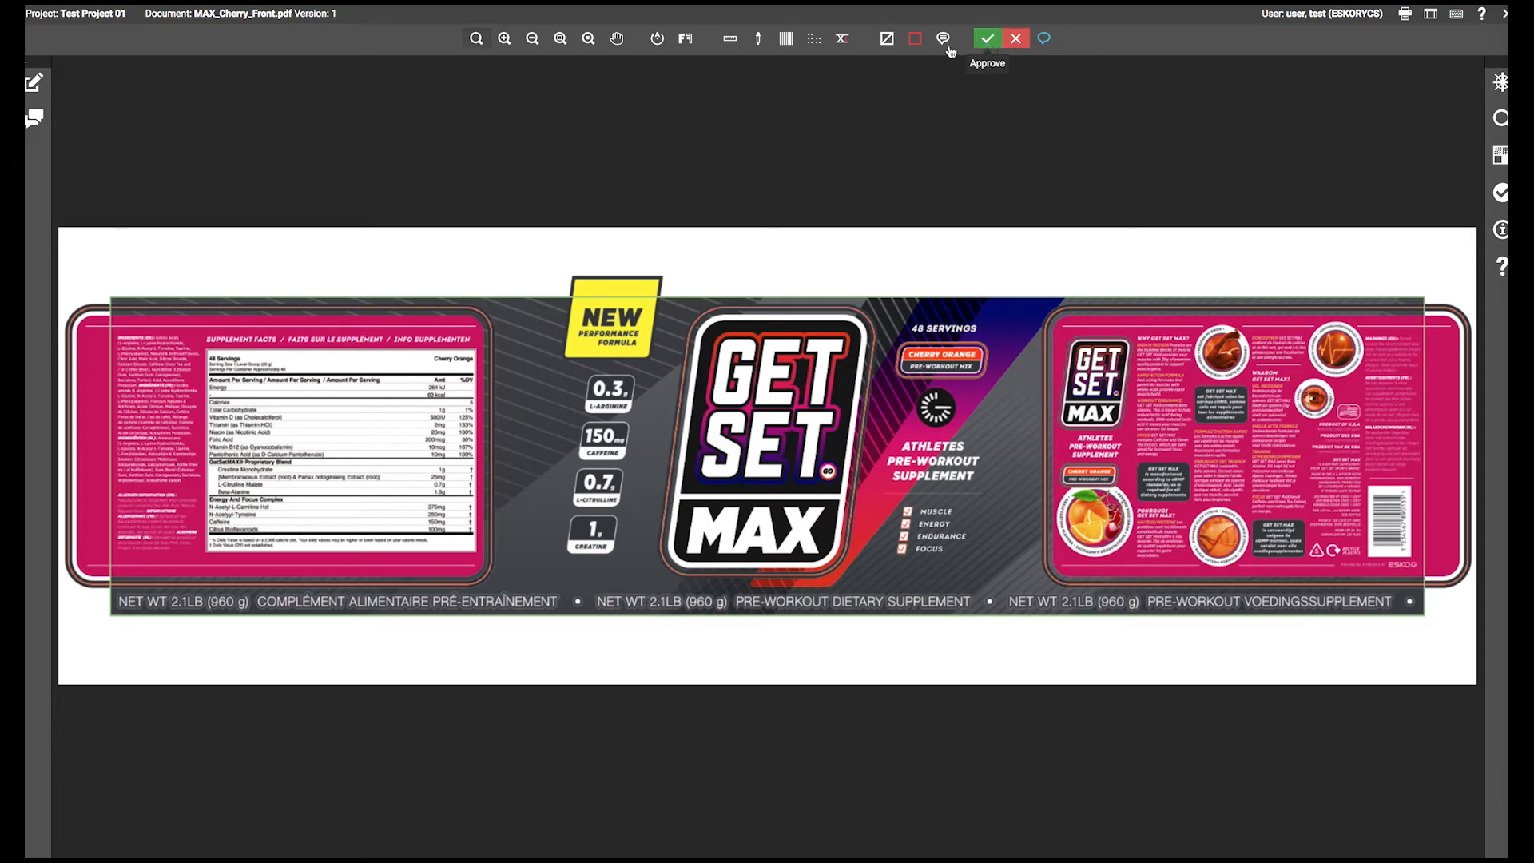
# - Approve MAX_Cherry_Front.pdf and commit the approval without a condition
pyautogui.click(991, 39)
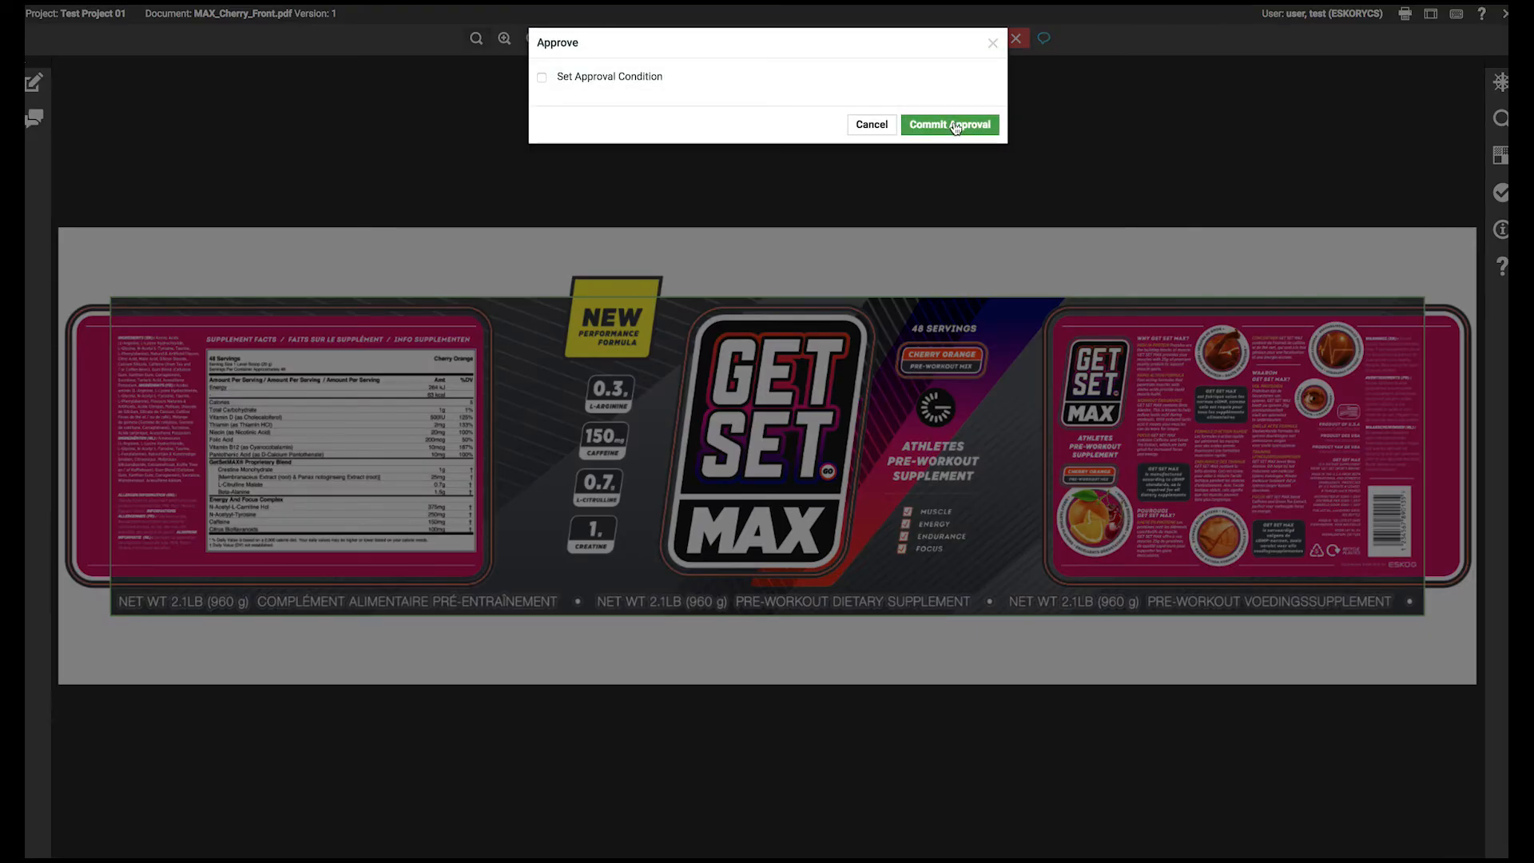
pyautogui.click(956, 126)
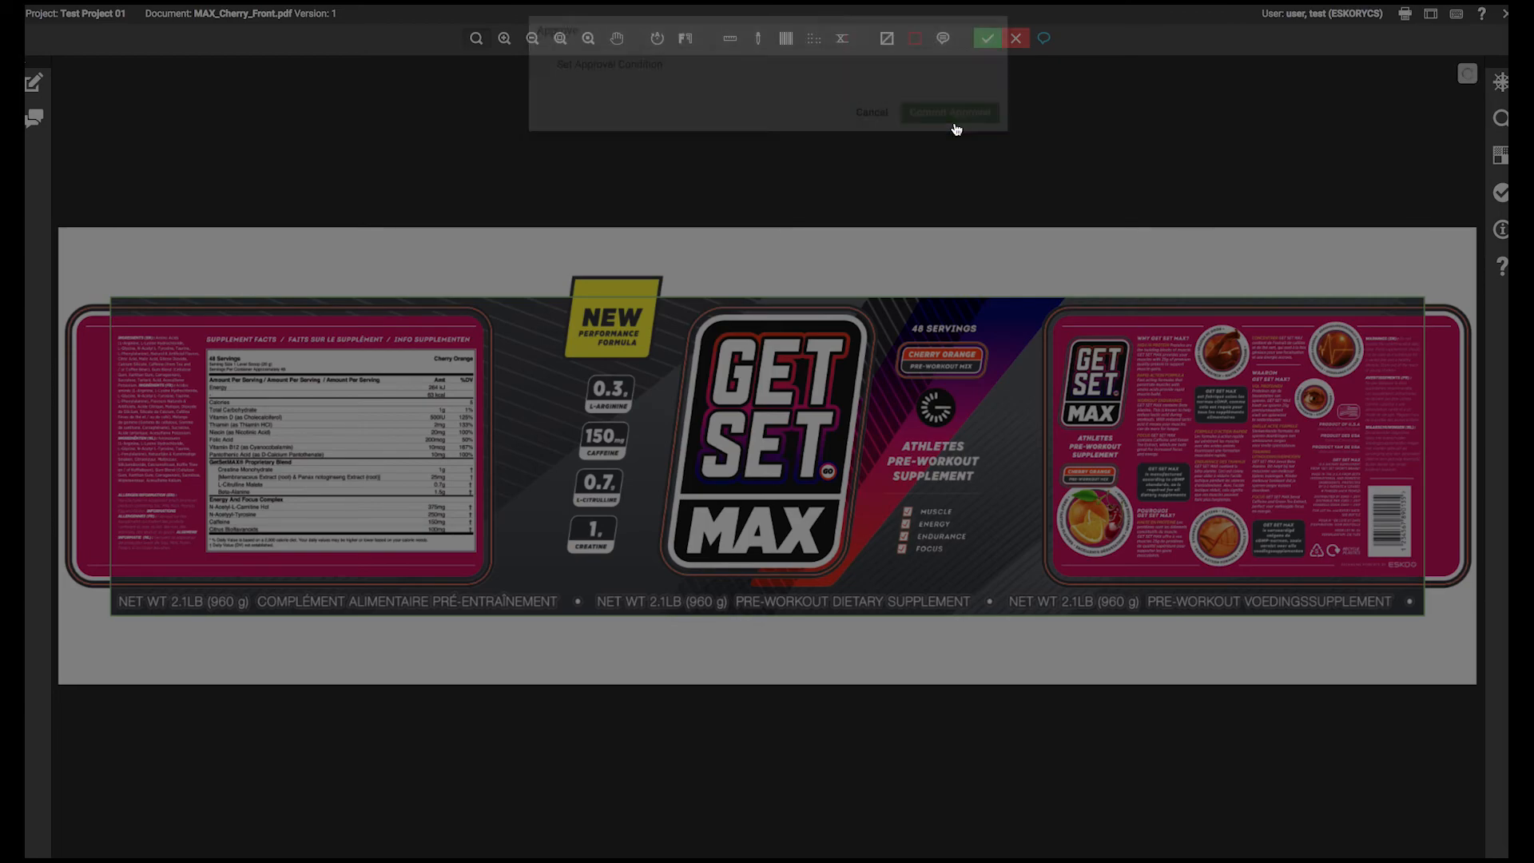